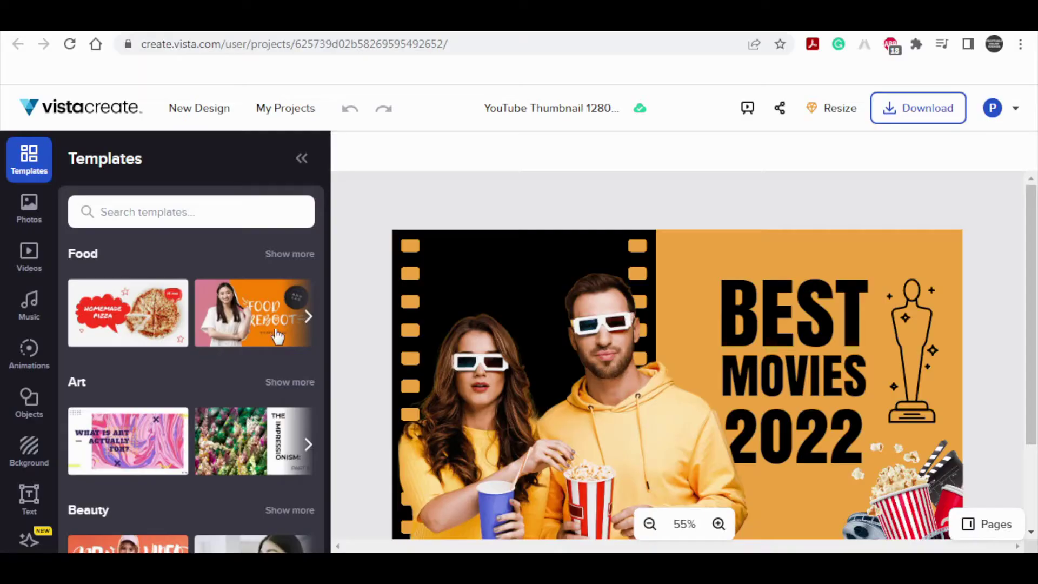
{"action": "scroll", "coordinate": [221, 486], "scroll_direction": "down", "scroll_amount": 2}
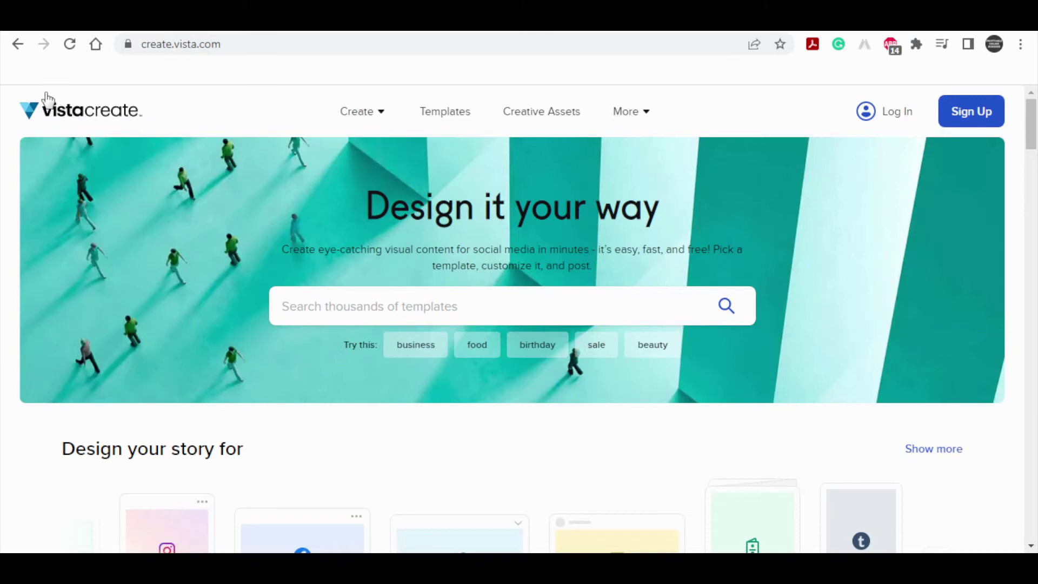
- Highlight the site address and the 'Design it your way' headline on the landing page
{"action": "left_click", "coordinate": [250, 46]}
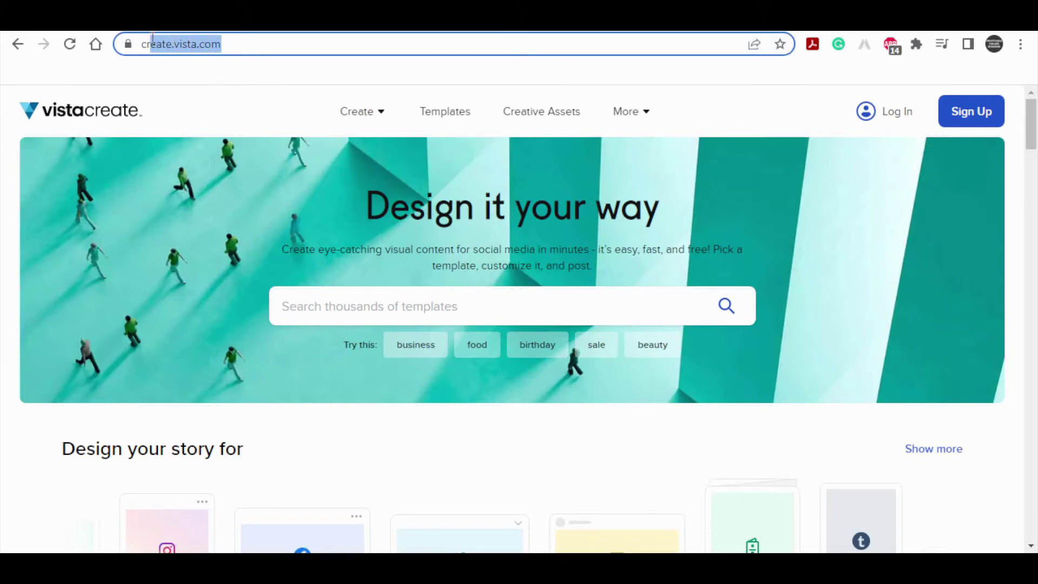
{"action": "left_click", "coordinate": [198, 114]}
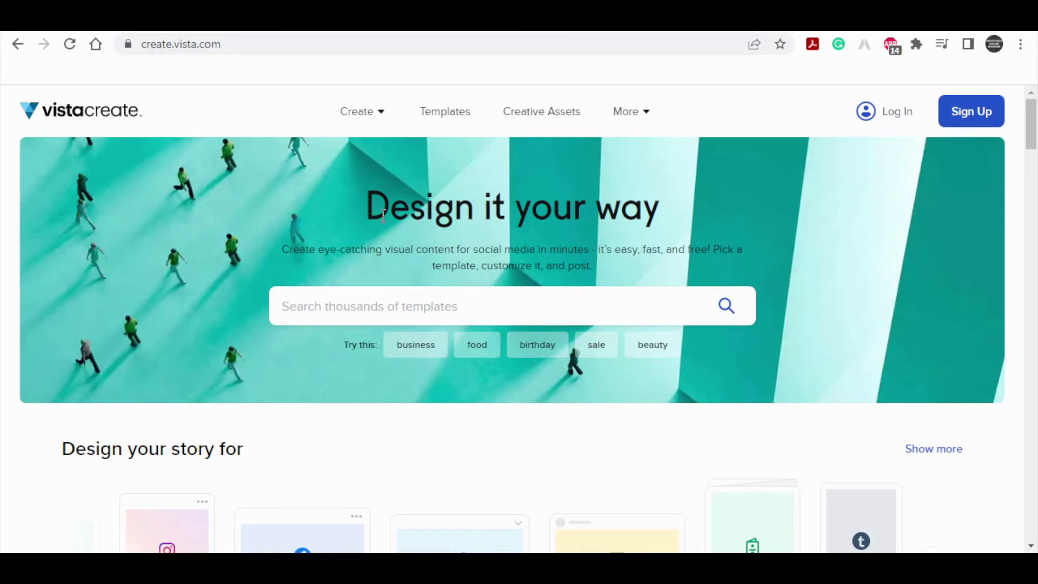
{"action": "mouse_move", "coordinate": [366, 219]}
{"action": "left_mouse_down"}
{"action": "mouse_move", "coordinate": [720, 250]}
{"action": "mouse_move", "coordinate": [746, 283]}
{"action": "left_mouse_up"}
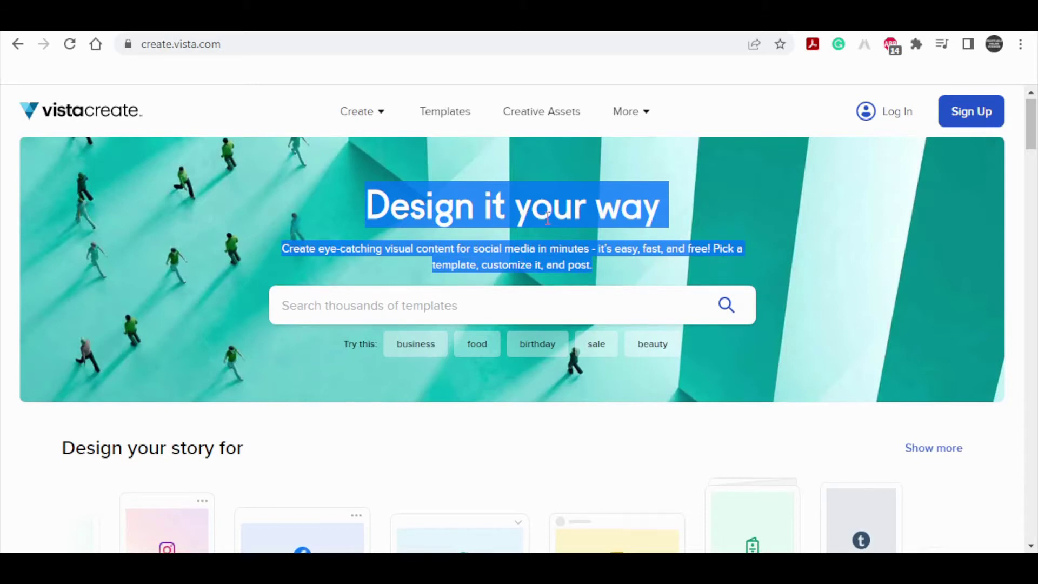
{"action": "scroll", "coordinate": [519, 248], "scroll_direction": "down", "scroll_amount": 5}
{"action": "scroll", "coordinate": [519, 247], "scroll_direction": "down", "scroll_amount": 4}
{"action": "scroll", "coordinate": [821, 231], "scroll_direction": "down", "scroll_amount": 1}
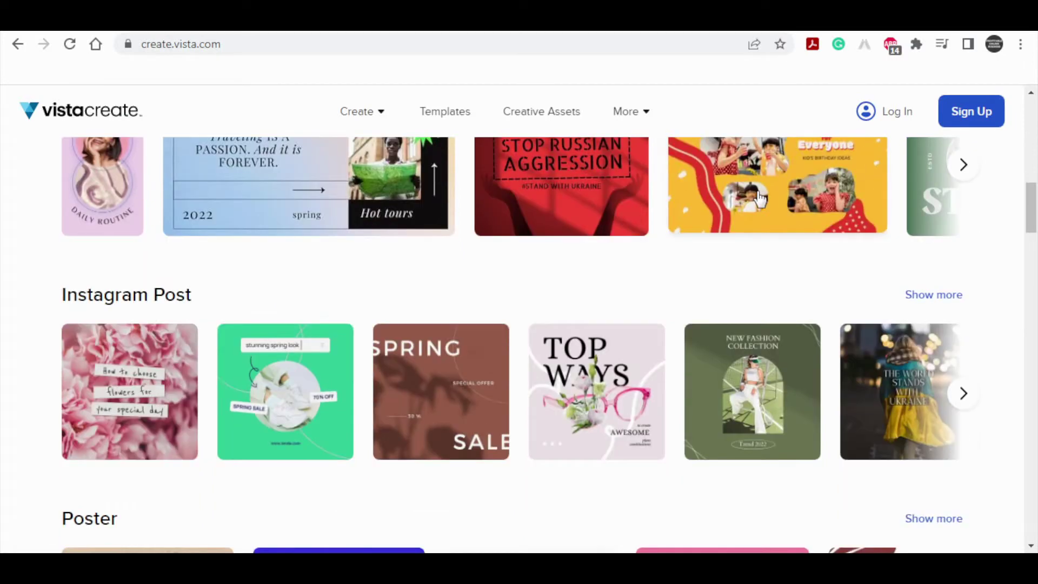
{"action": "scroll", "coordinate": [760, 198], "scroll_direction": "down", "scroll_amount": 8}
{"action": "scroll", "coordinate": [487, 341], "scroll_direction": "down", "scroll_amount": 5}
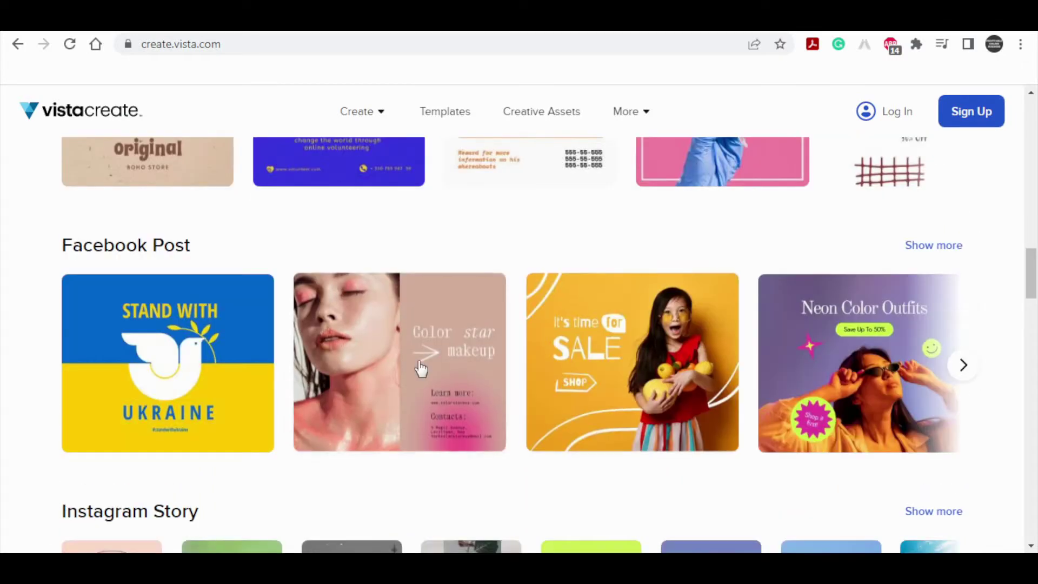
{"action": "scroll", "coordinate": [722, 331], "scroll_direction": "down", "scroll_amount": 1}
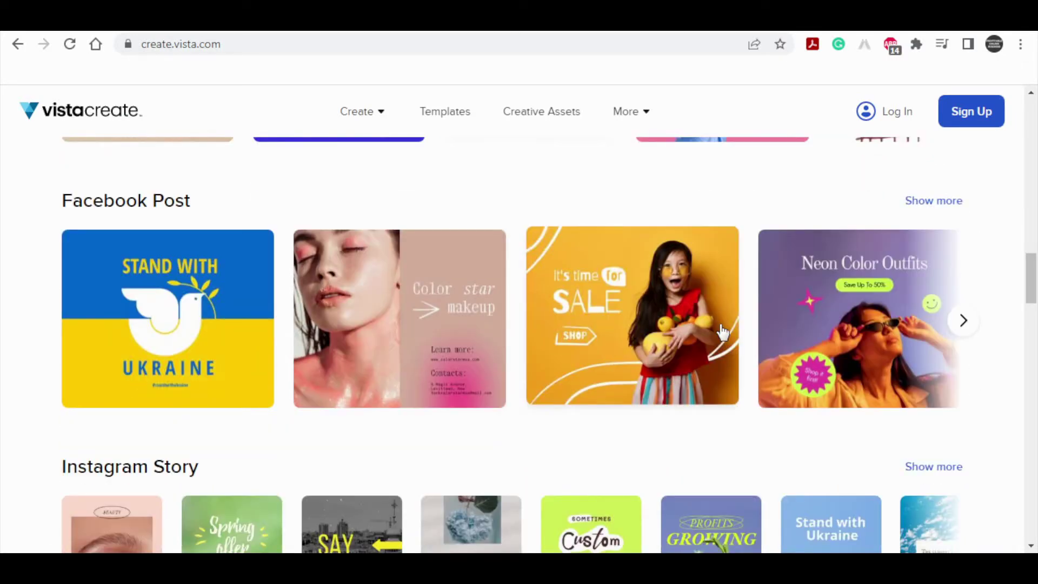
{"action": "scroll", "coordinate": [722, 331], "scroll_direction": "down", "scroll_amount": 4}
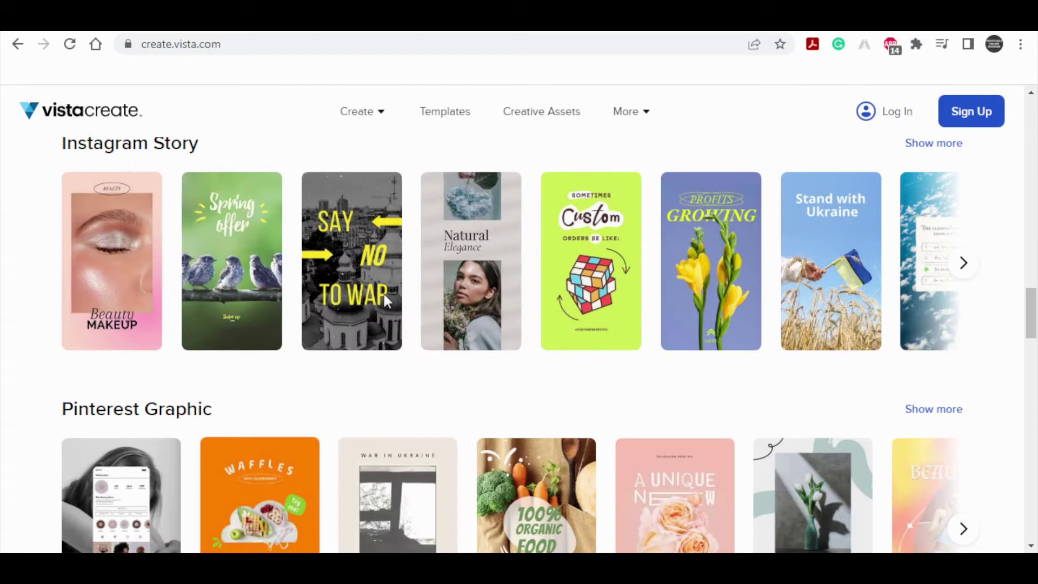
{"action": "scroll", "coordinate": [385, 298], "scroll_direction": "up", "scroll_amount": 3}
{"action": "scroll", "coordinate": [327, 459], "scroll_direction": "down", "scroll_amount": 4}
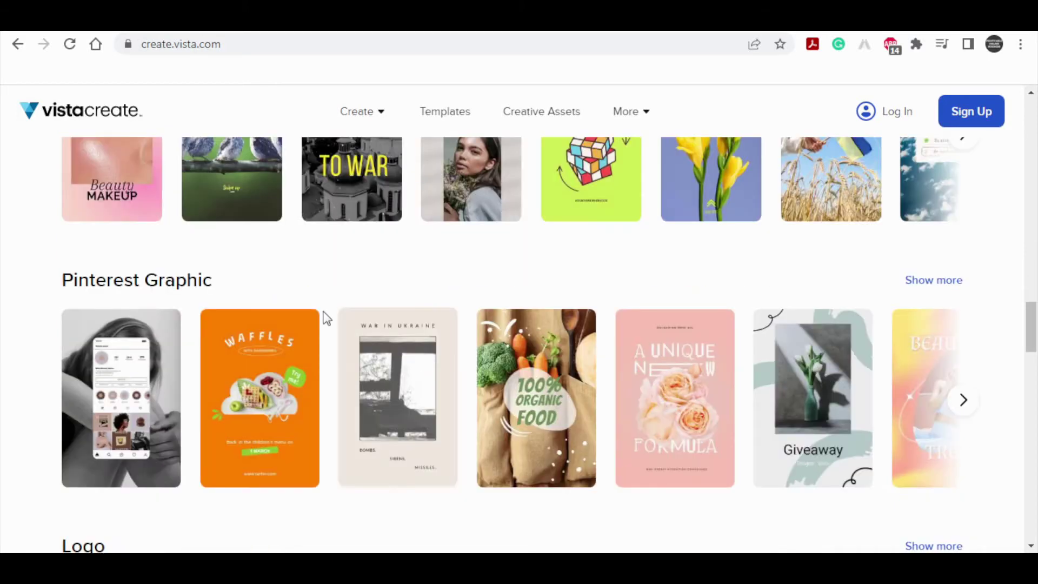
{"action": "scroll", "coordinate": [717, 437], "scroll_direction": "down", "scroll_amount": 1}
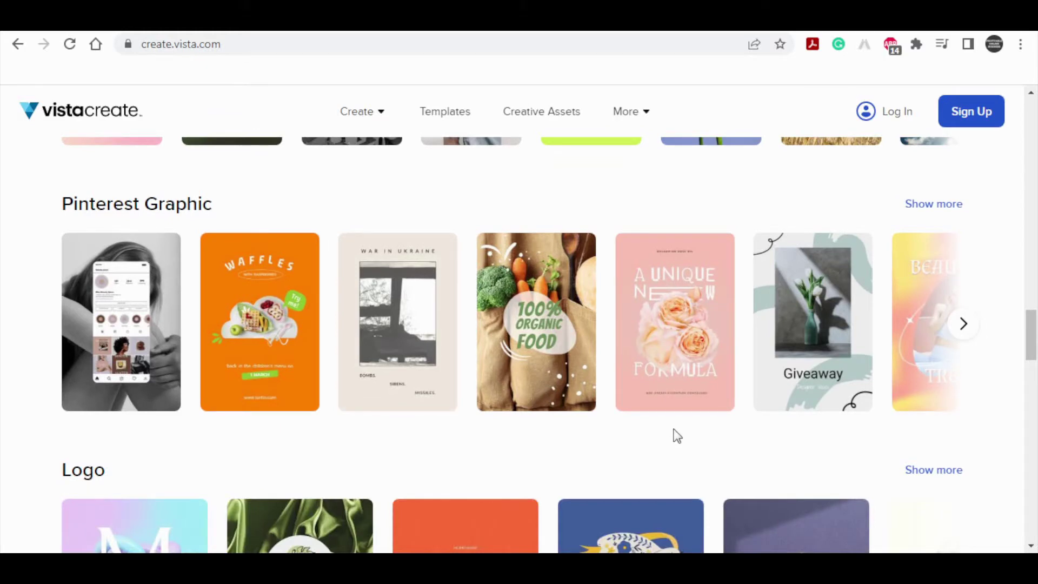
{"action": "scroll", "coordinate": [677, 437], "scroll_direction": "up", "scroll_amount": 5}
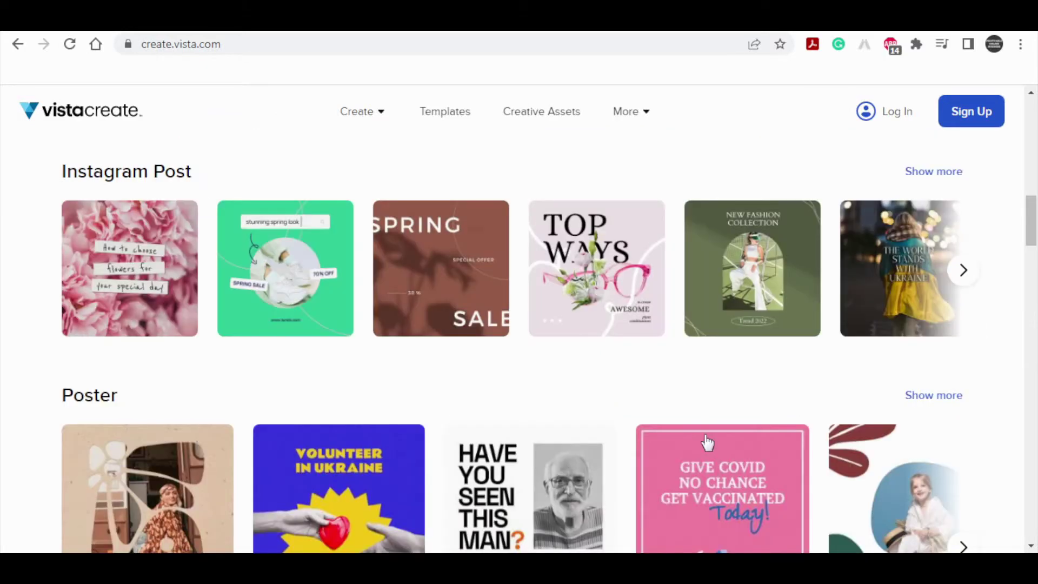
{"action": "scroll", "coordinate": [706, 439], "scroll_direction": "up", "scroll_amount": 10}
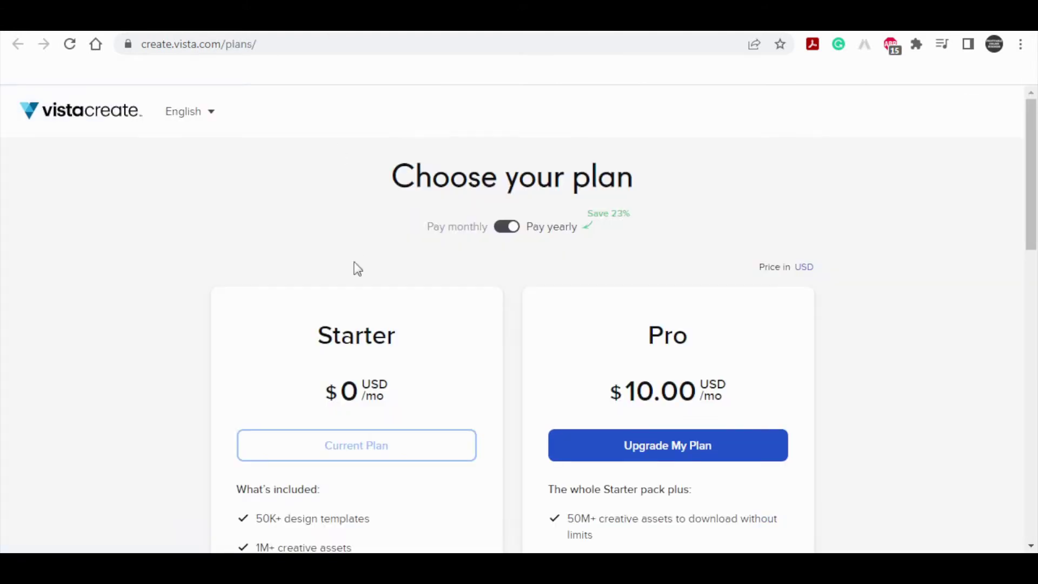
{"action": "scroll", "coordinate": [354, 266], "scroll_direction": "down", "scroll_amount": 1}
{"action": "scroll", "coordinate": [346, 270], "scroll_direction": "down", "scroll_amount": 1}
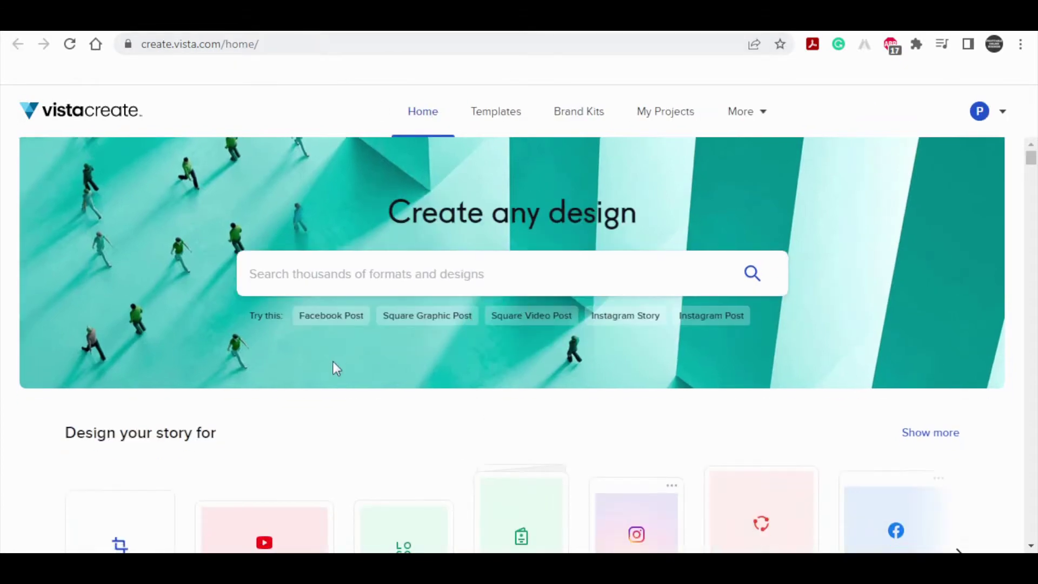
{"action": "scroll", "coordinate": [285, 365], "scroll_direction": "down", "scroll_amount": 3}
{"action": "scroll", "coordinate": [285, 366], "scroll_direction": "down", "scroll_amount": 2}
{"action": "scroll", "coordinate": [1037, 278], "scroll_direction": "up", "scroll_amount": 3}
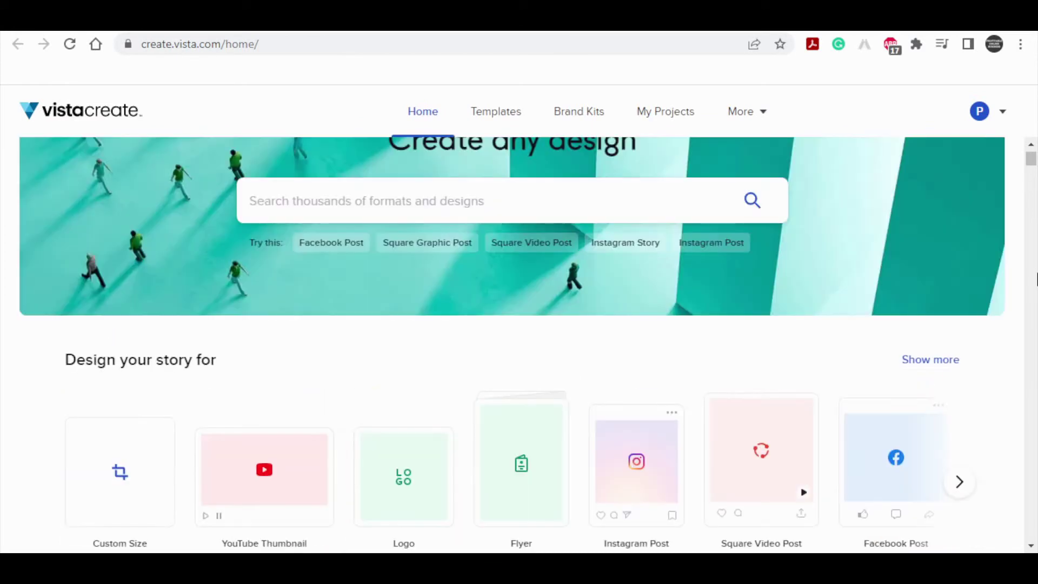
{"action": "scroll", "coordinate": [917, 292], "scroll_direction": "up", "scroll_amount": 1}
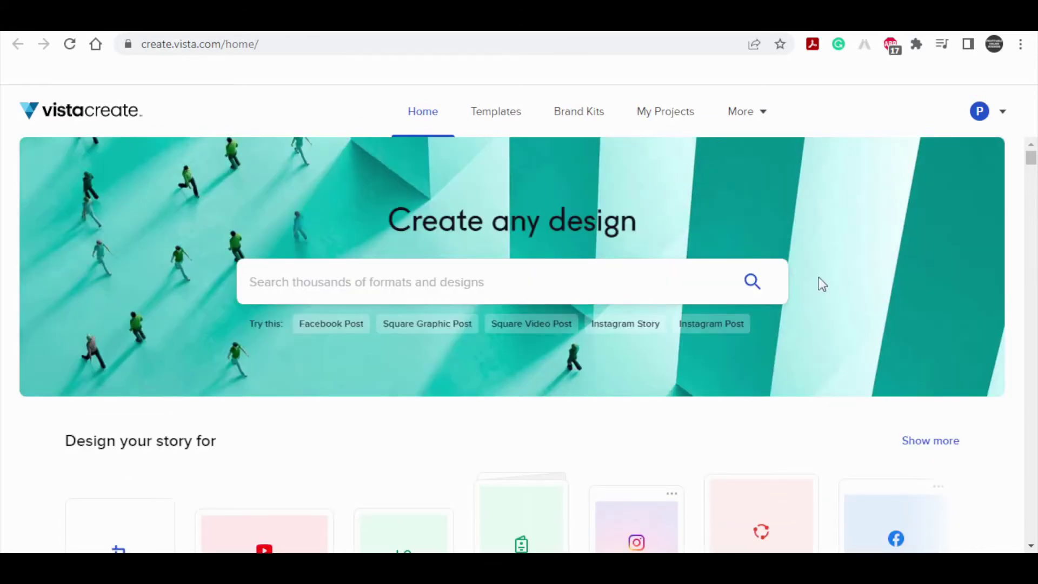
{"action": "scroll", "coordinate": [819, 276], "scroll_direction": "down", "scroll_amount": 2}
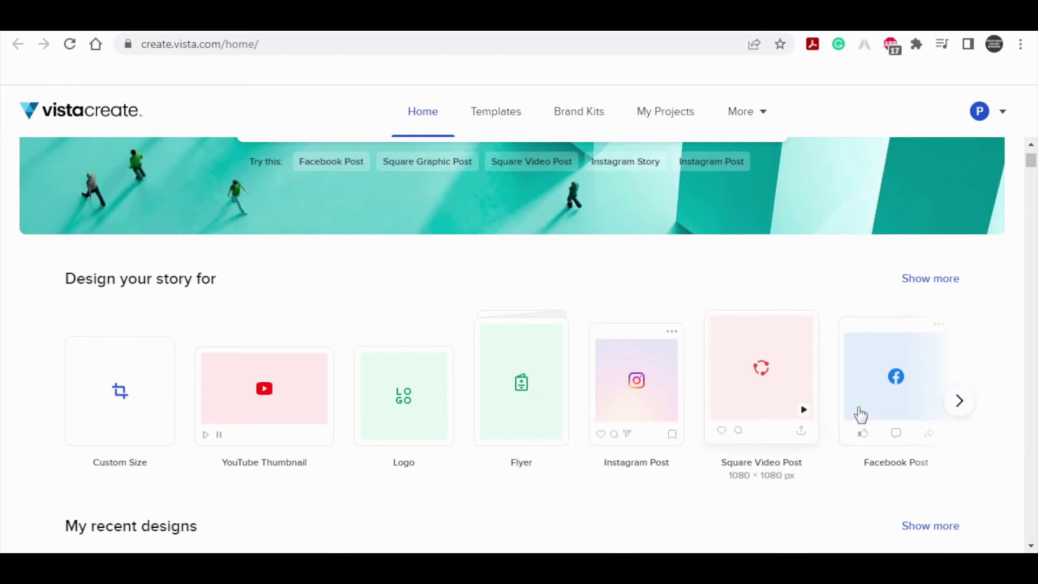
{"action": "scroll", "coordinate": [716, 367], "scroll_direction": "up", "scroll_amount": 2}
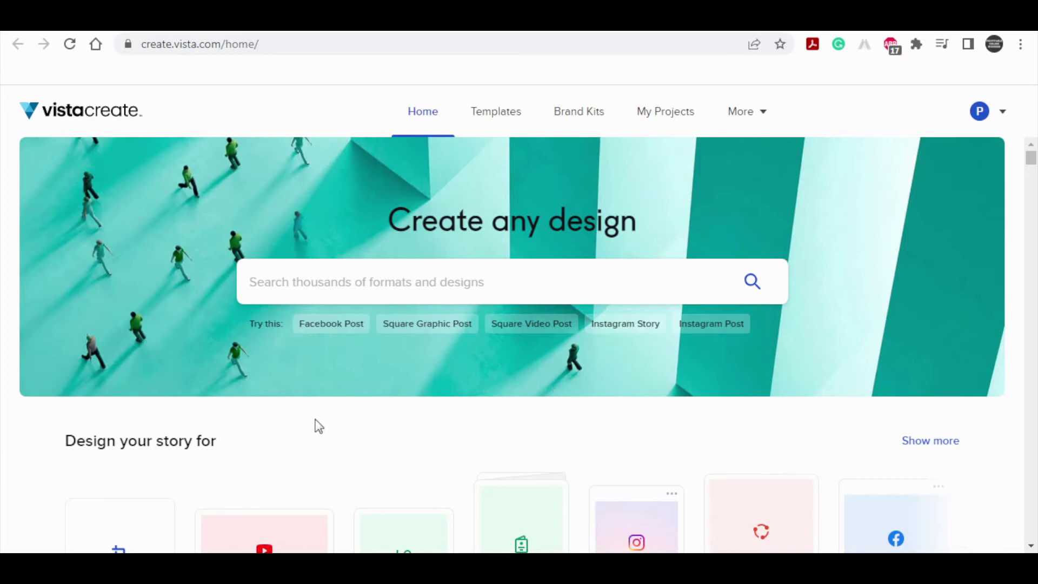
{"action": "scroll", "coordinate": [319, 427], "scroll_direction": "down", "scroll_amount": 1}
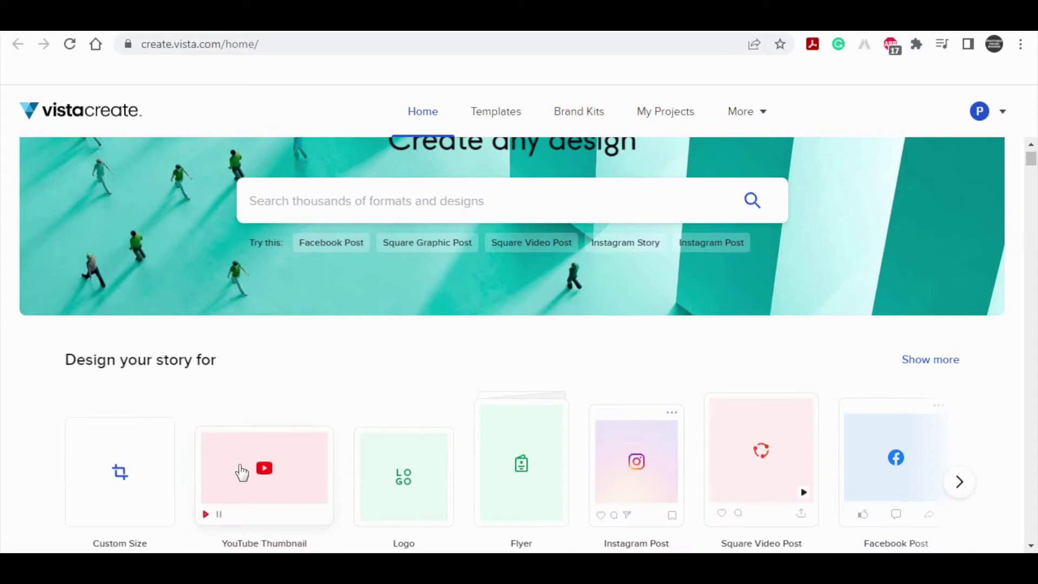
- Open the YouTube Thumbnail templates and pick the Best Movies 2022 template
{"action": "left_click", "coordinate": [219, 446]}
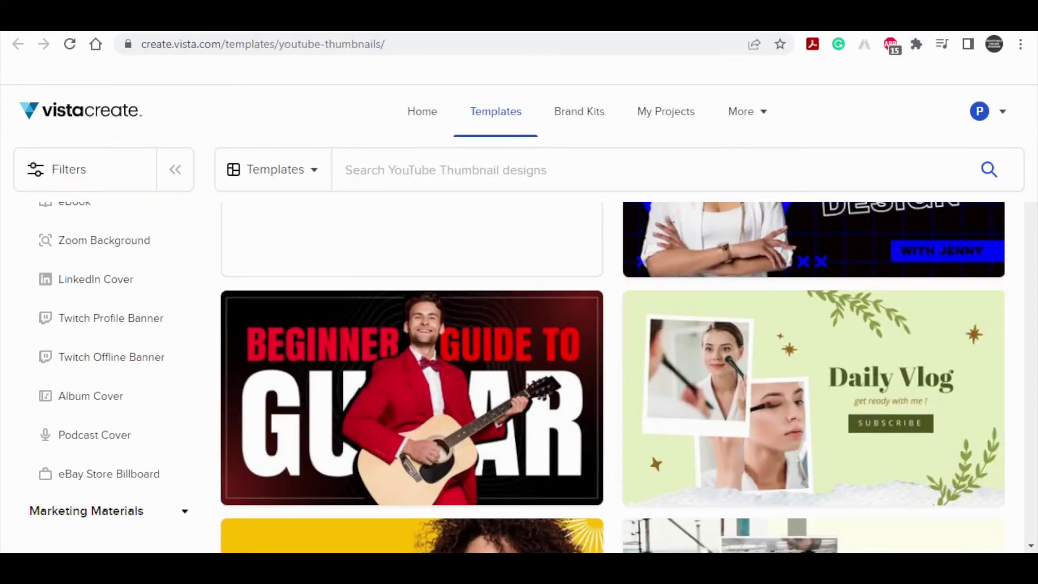
{"action": "scroll", "coordinate": [649, 251], "scroll_direction": "up", "scroll_amount": 2}
{"action": "scroll", "coordinate": [765, 249], "scroll_direction": "down", "scroll_amount": 2}
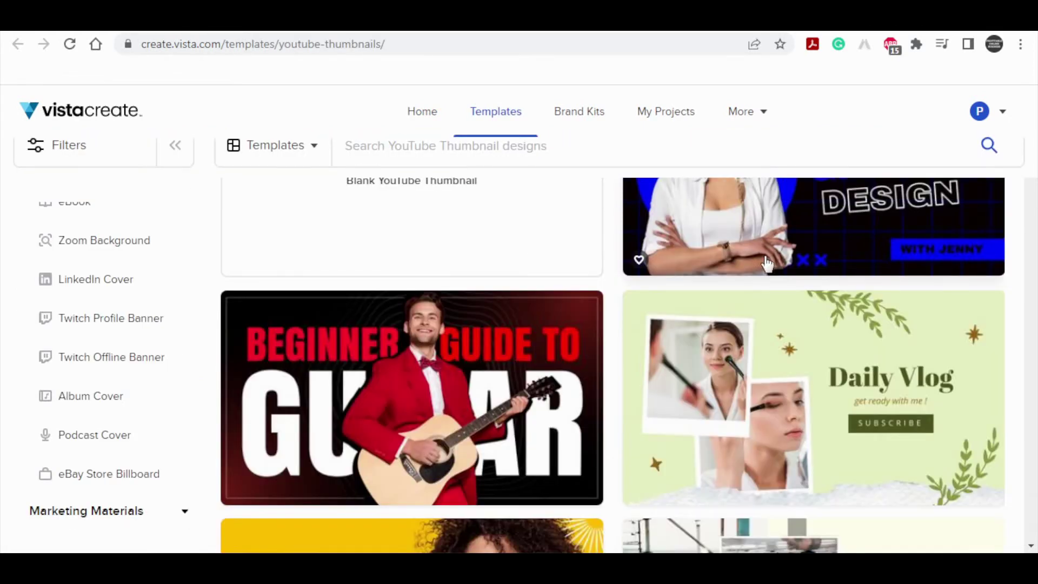
{"action": "scroll", "coordinate": [766, 264], "scroll_direction": "down", "scroll_amount": 5}
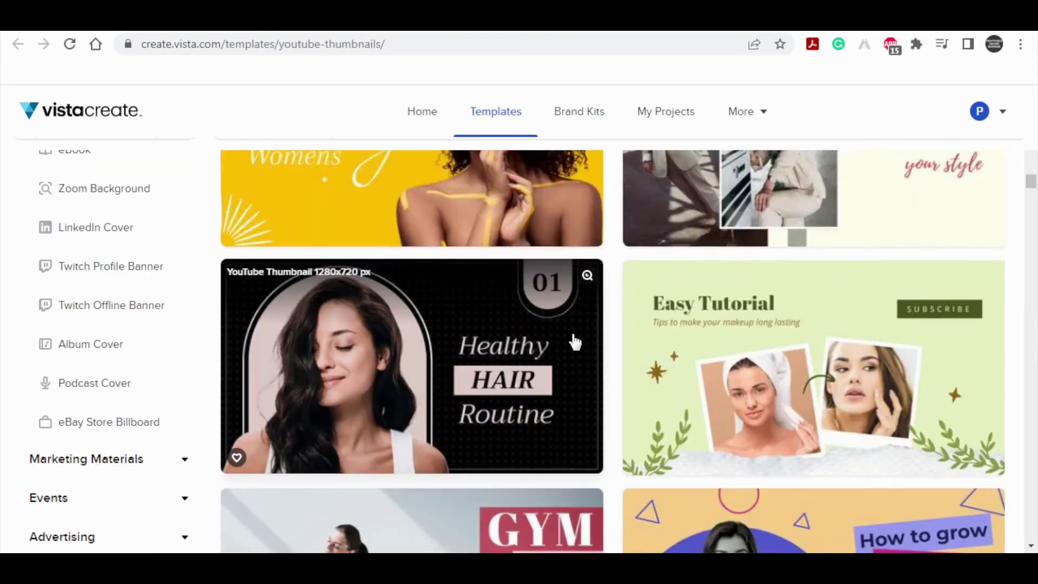
{"action": "scroll", "coordinate": [573, 340], "scroll_direction": "down", "scroll_amount": 1}
{"action": "scroll", "coordinate": [528, 335], "scroll_direction": "down", "scroll_amount": 1}
{"action": "scroll", "coordinate": [789, 346], "scroll_direction": "down", "scroll_amount": 5}
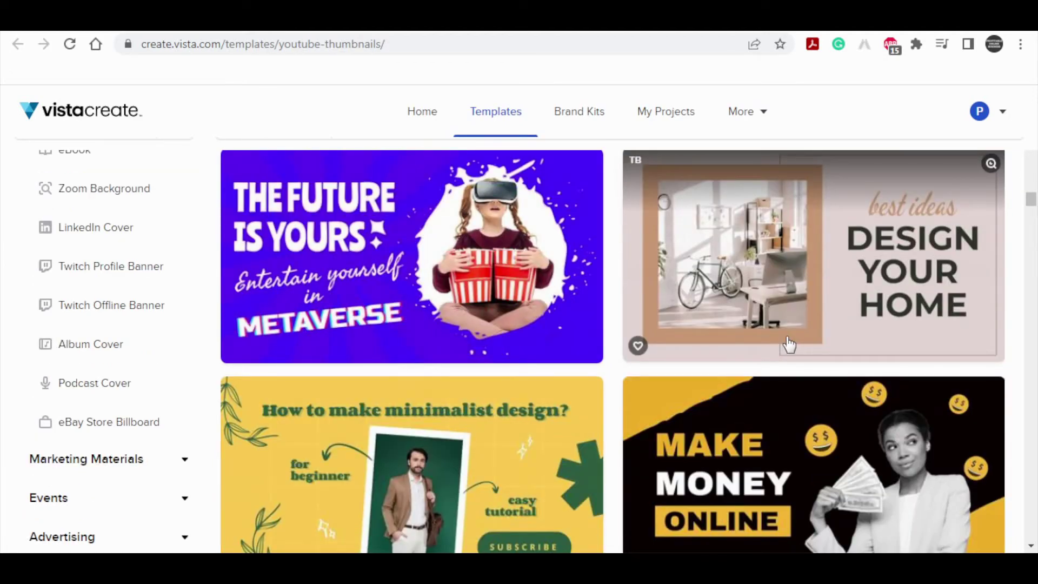
{"action": "scroll", "coordinate": [540, 364], "scroll_direction": "down", "scroll_amount": 5}
{"action": "scroll", "coordinate": [535, 319], "scroll_direction": "down", "scroll_amount": 3}
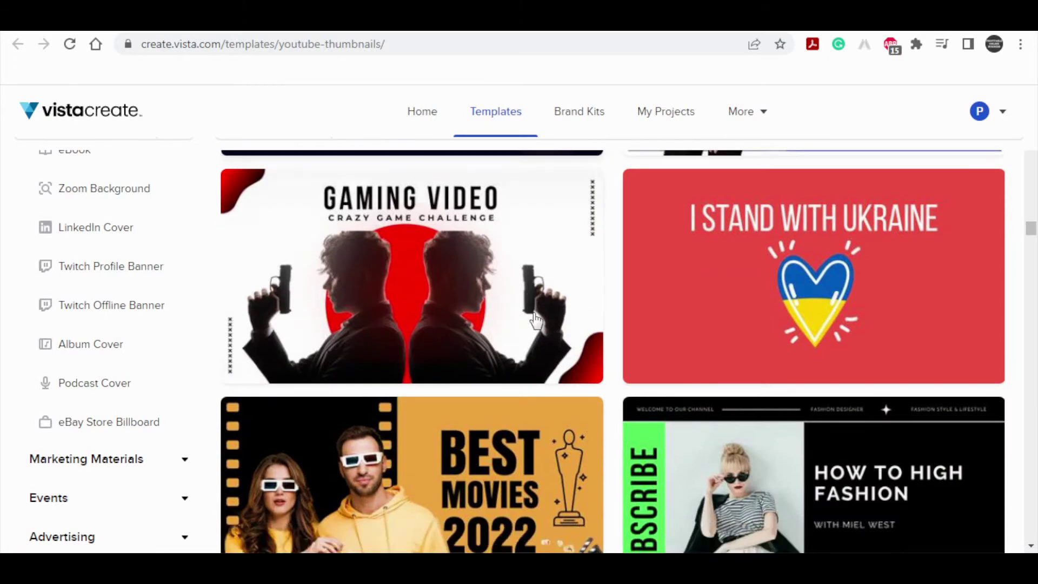
{"action": "scroll", "coordinate": [536, 319], "scroll_direction": "down", "scroll_amount": 2}
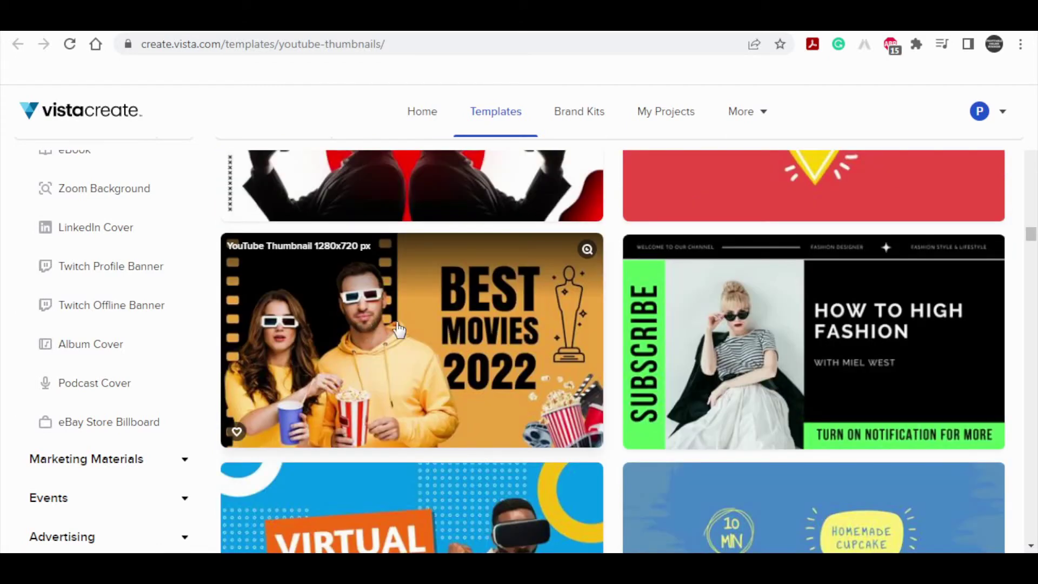
{"action": "left_click", "coordinate": [398, 330]}
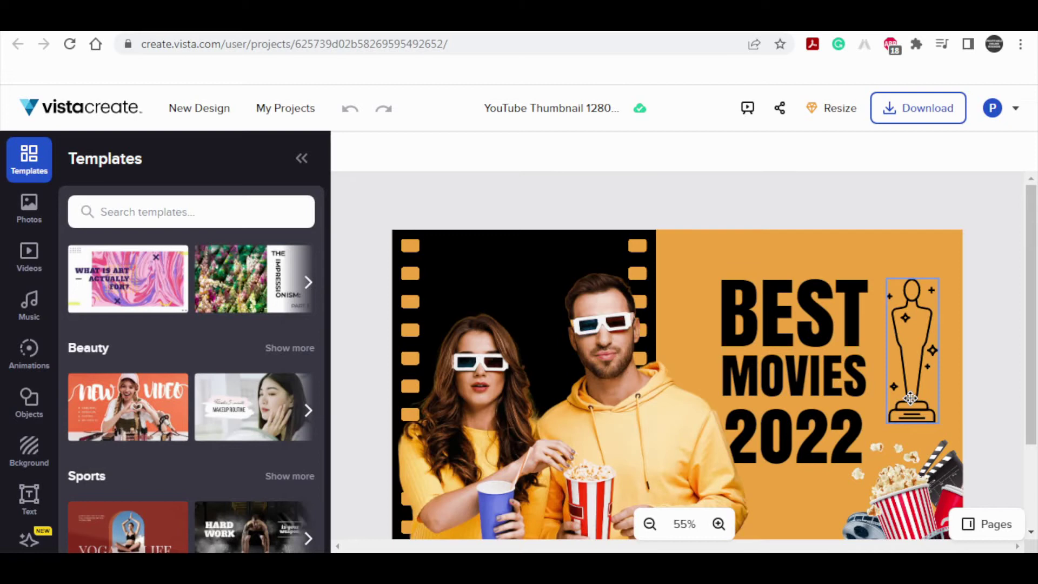
- Tilt the Oscar statue illustration slightly, then rotate it back upright
{"action": "left_click", "coordinate": [910, 398]}
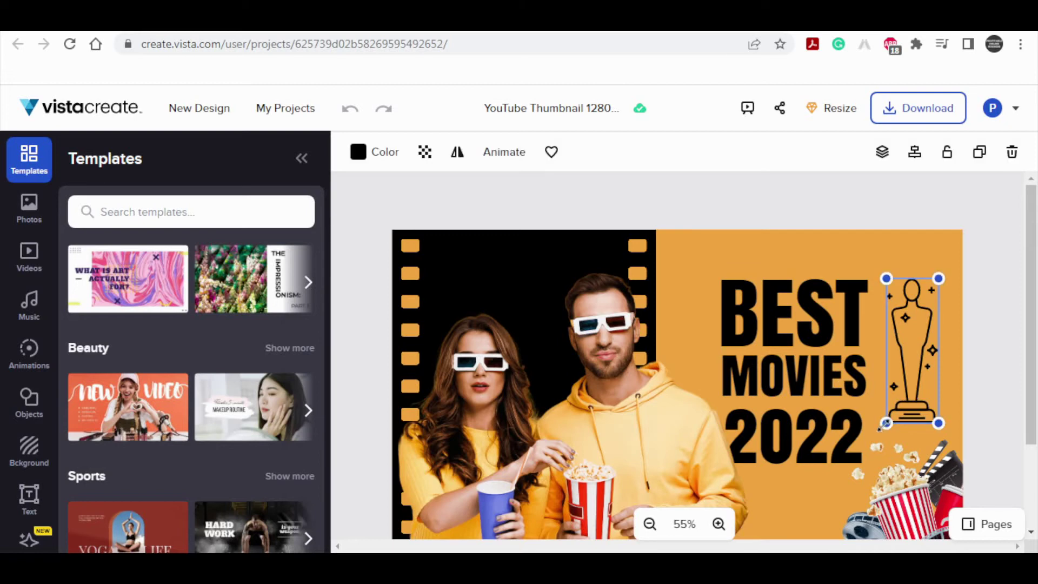
{"action": "mouse_move", "coordinate": [883, 427]}
{"action": "left_mouse_down"}
{"action": "mouse_move", "coordinate": [810, 396]}
{"action": "mouse_move", "coordinate": [832, 413]}
{"action": "left_mouse_up"}
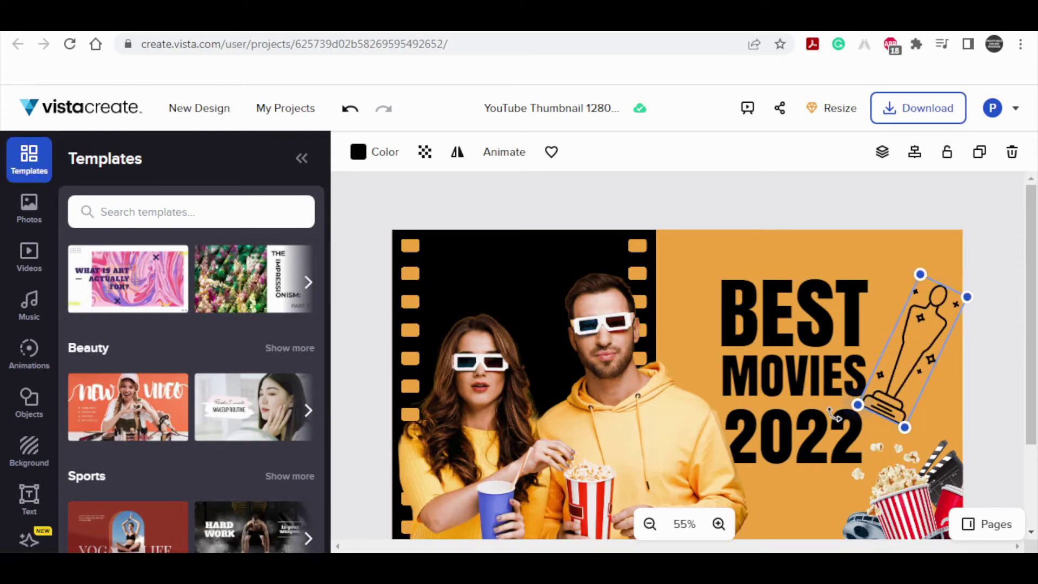
{"action": "left_click_drag", "start_coordinate": [836, 415], "coordinate": [905, 487]}
{"action": "left_click", "coordinate": [905, 487]}
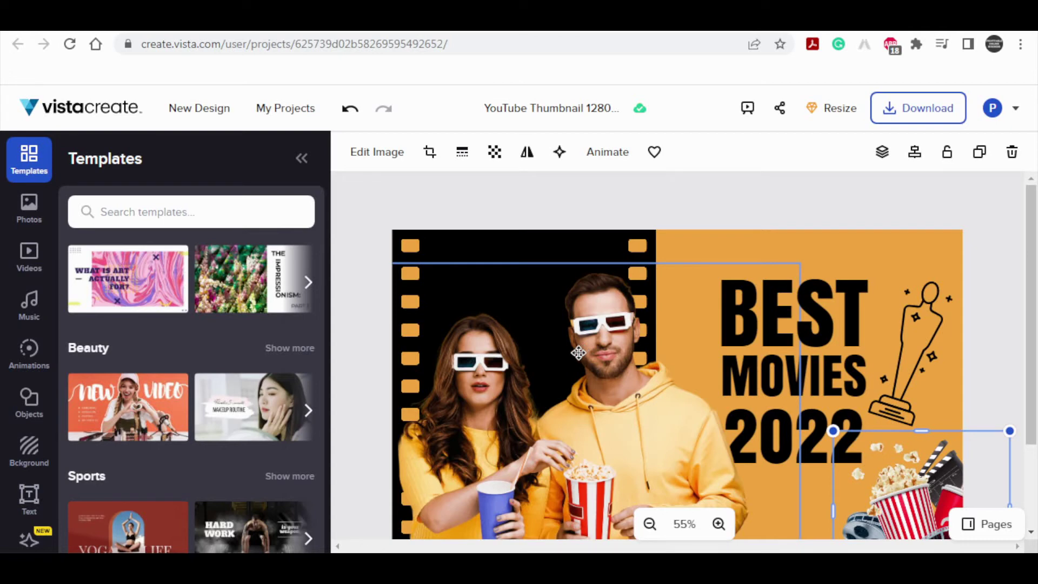
- Move the people photo further left and shrink the popcorn image slightly
{"action": "mouse_move", "coordinate": [579, 352]}
{"action": "left_mouse_down"}
{"action": "mouse_move", "coordinate": [555, 349]}
{"action": "mouse_move", "coordinate": [567, 341]}
{"action": "mouse_move", "coordinate": [560, 332]}
{"action": "left_mouse_up"}
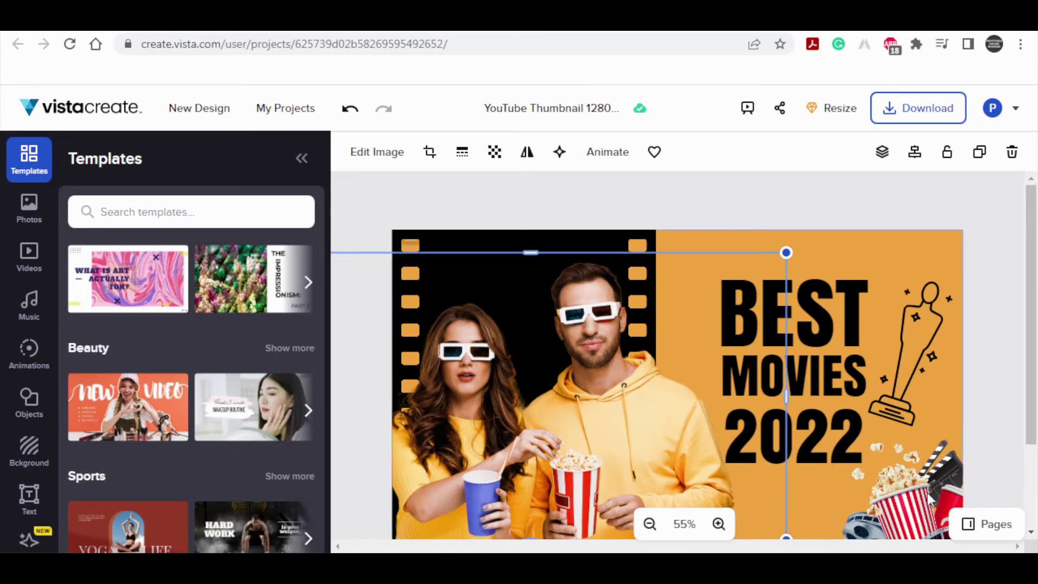
{"action": "key", "text": "Escape"}
{"action": "left_click", "coordinate": [915, 473]}
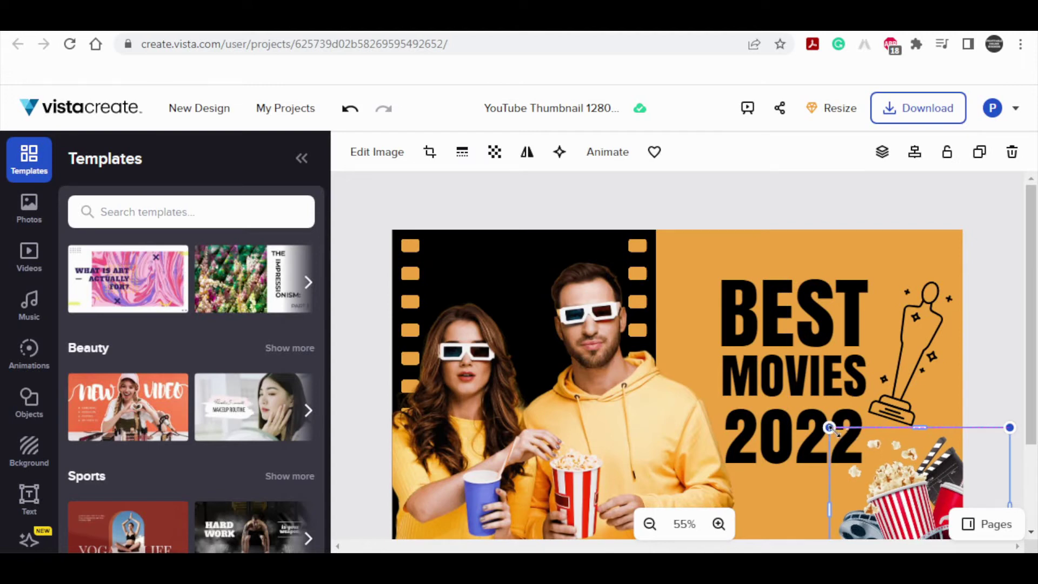
{"action": "left_click_drag", "start_coordinate": [826, 426], "coordinate": [837, 436]}
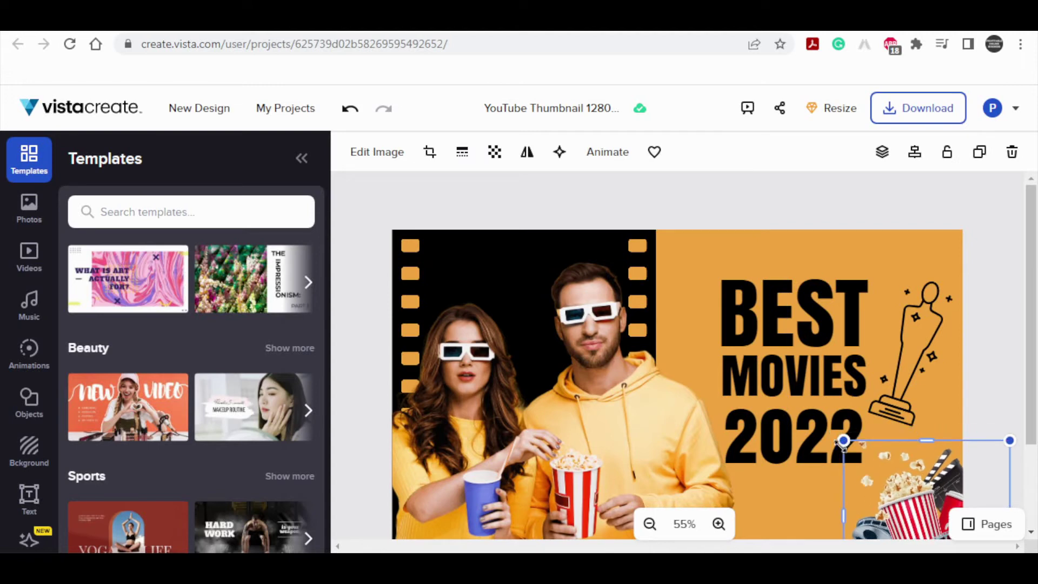
{"action": "left_click", "coordinate": [990, 347]}
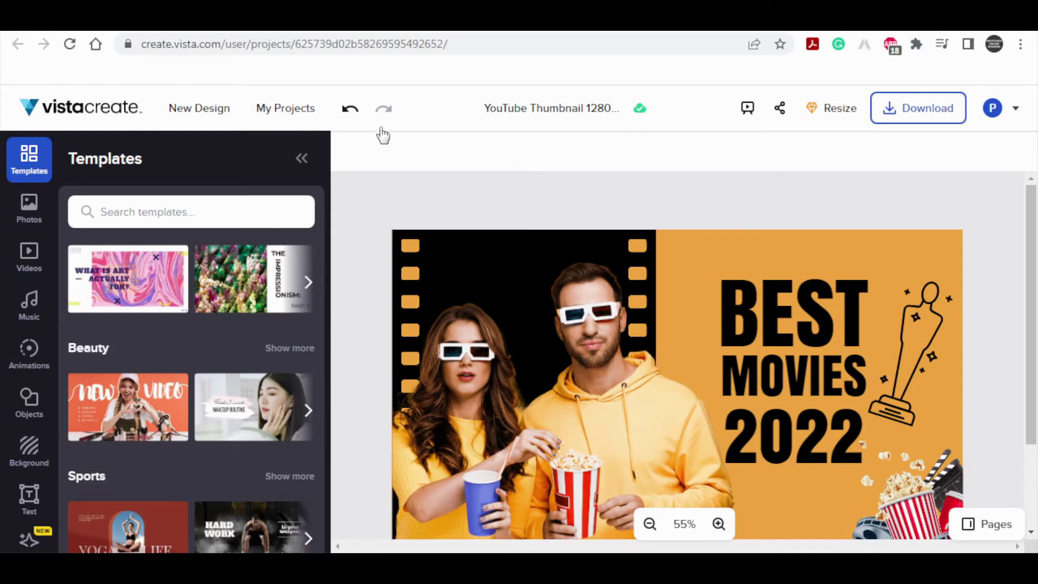
{"action": "left_click", "coordinate": [815, 443]}
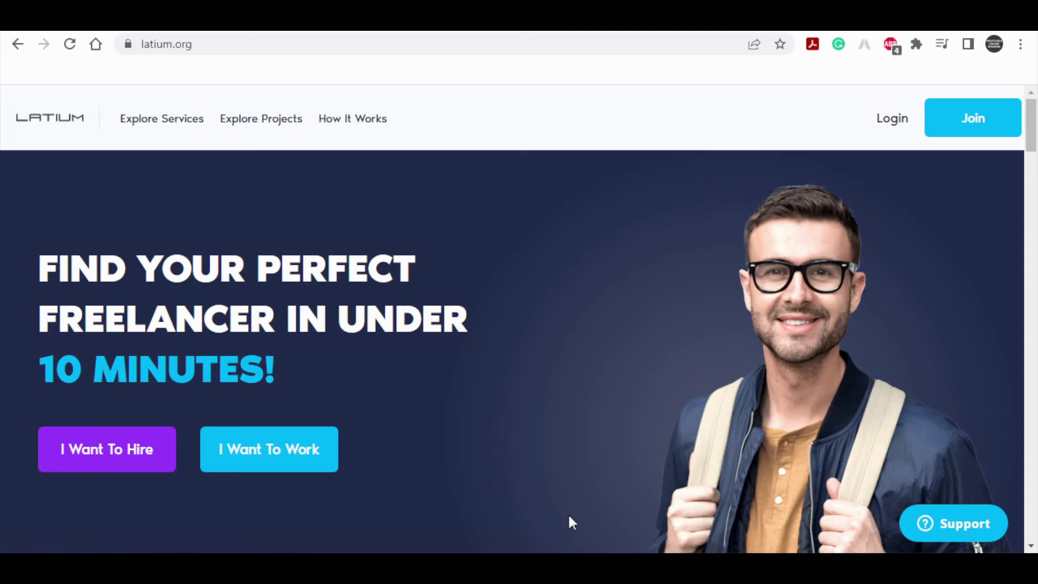
{"action": "scroll", "coordinate": [525, 529], "scroll_direction": "down", "scroll_amount": 2}
{"action": "scroll", "coordinate": [520, 507], "scroll_direction": "down", "scroll_amount": 3}
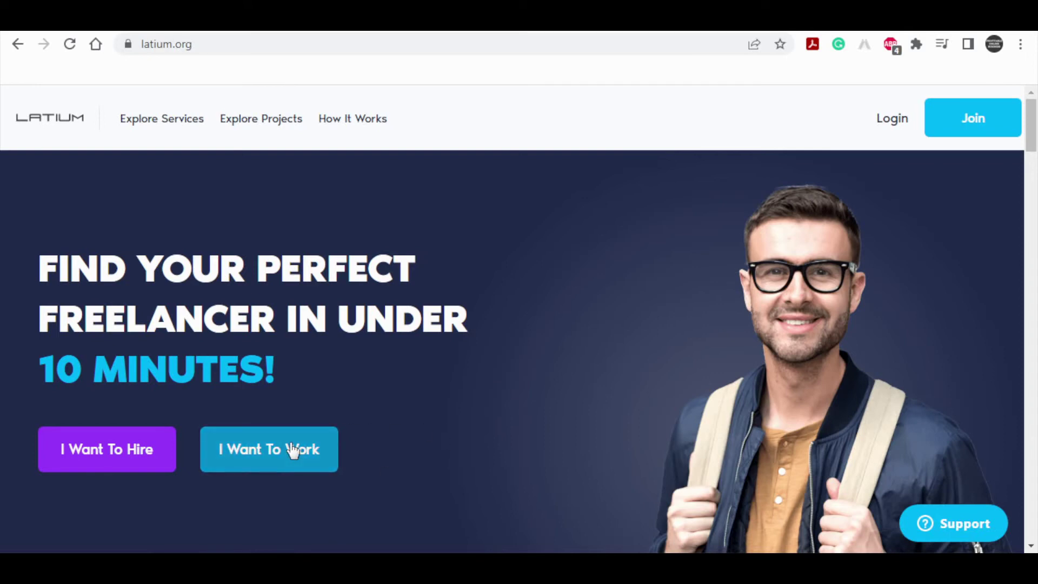
- Start freelancer sign-up on Latium and open the Graphics & Design project category
{"action": "left_click", "coordinate": [276, 456]}
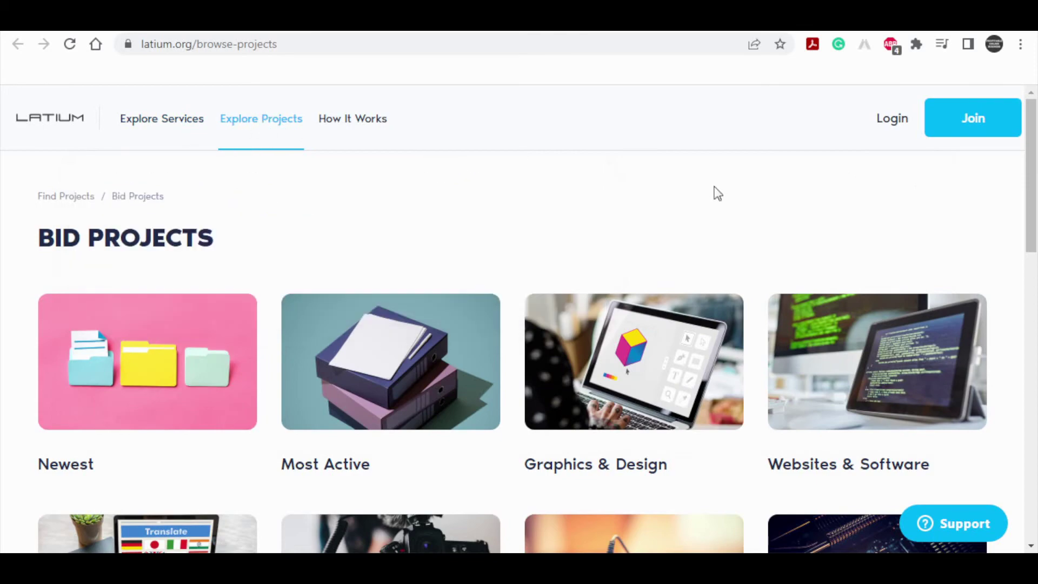
{"action": "scroll", "coordinate": [425, 181], "scroll_direction": "down", "scroll_amount": 1}
{"action": "scroll", "coordinate": [250, 237], "scroll_direction": "down", "scroll_amount": 1}
{"action": "scroll", "coordinate": [269, 255], "scroll_direction": "down", "scroll_amount": 2}
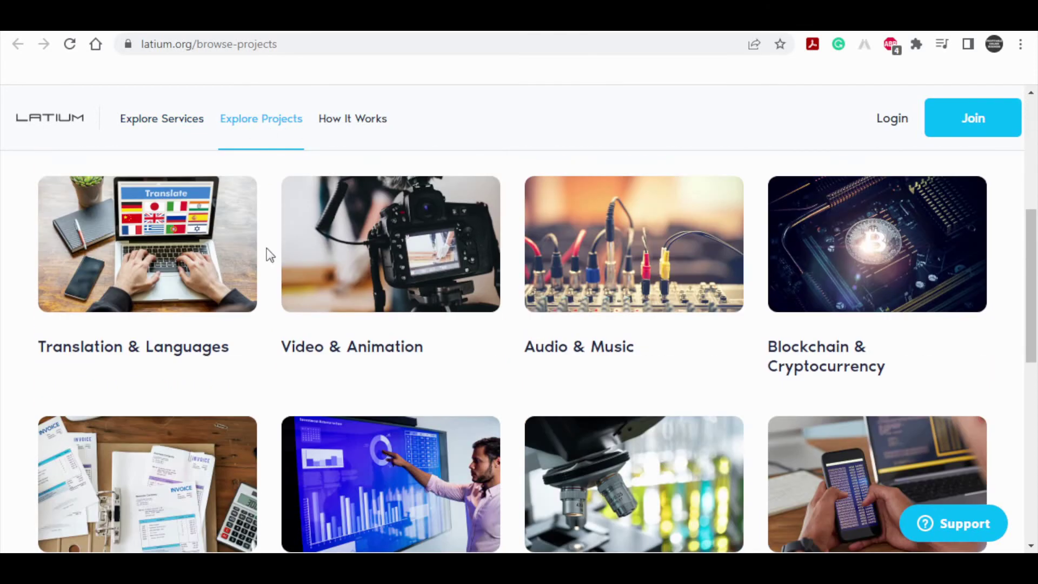
{"action": "scroll", "coordinate": [273, 336], "scroll_direction": "down", "scroll_amount": 2}
{"action": "scroll", "coordinate": [552, 424], "scroll_direction": "down", "scroll_amount": 5}
{"action": "scroll", "coordinate": [552, 424], "scroll_direction": "up", "scroll_amount": 5}
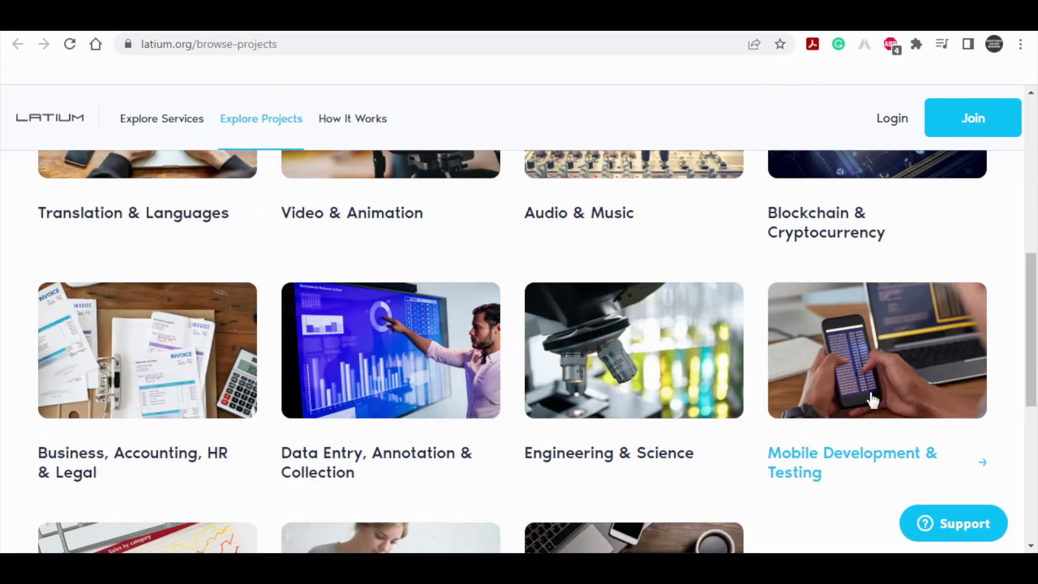
{"action": "scroll", "coordinate": [641, 471], "scroll_direction": "up", "scroll_amount": 1}
{"action": "scroll", "coordinate": [584, 399], "scroll_direction": "up", "scroll_amount": 1}
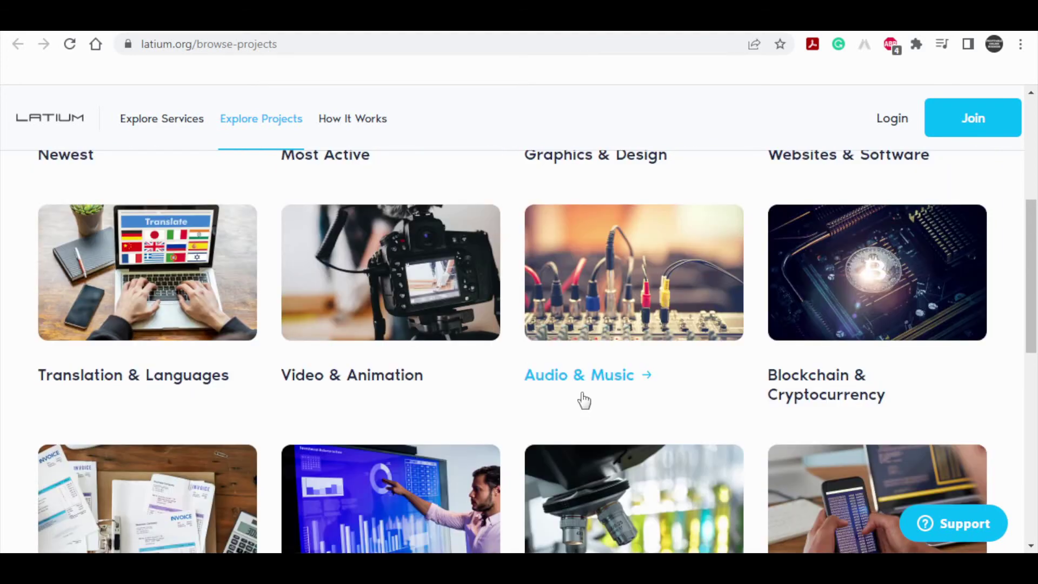
{"action": "scroll", "coordinate": [584, 399], "scroll_direction": "up", "scroll_amount": 2}
{"action": "scroll", "coordinate": [596, 381], "scroll_direction": "up", "scroll_amount": 1}
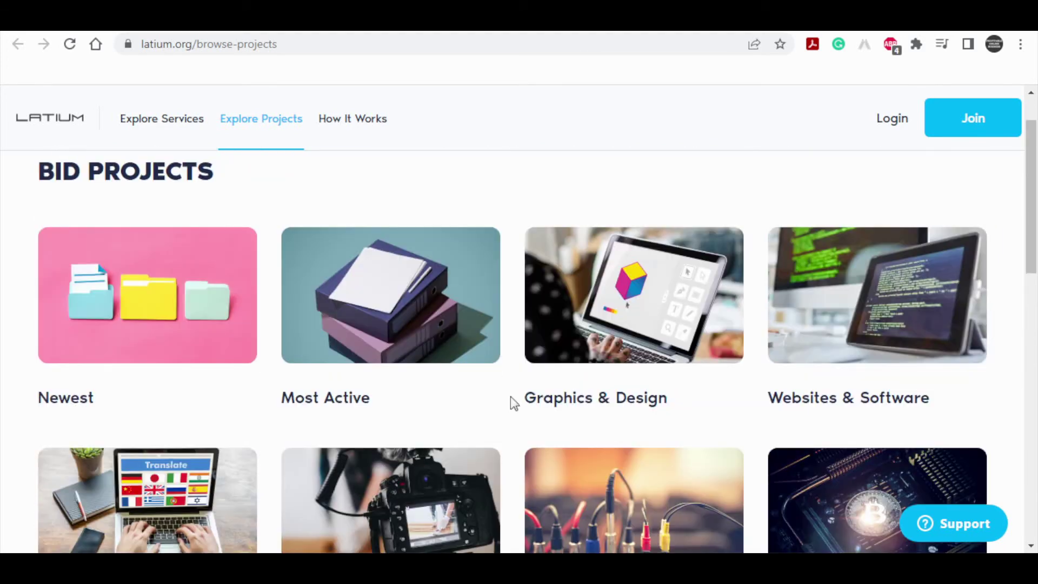
{"action": "left_click_drag", "start_coordinate": [512, 404], "coordinate": [675, 400]}
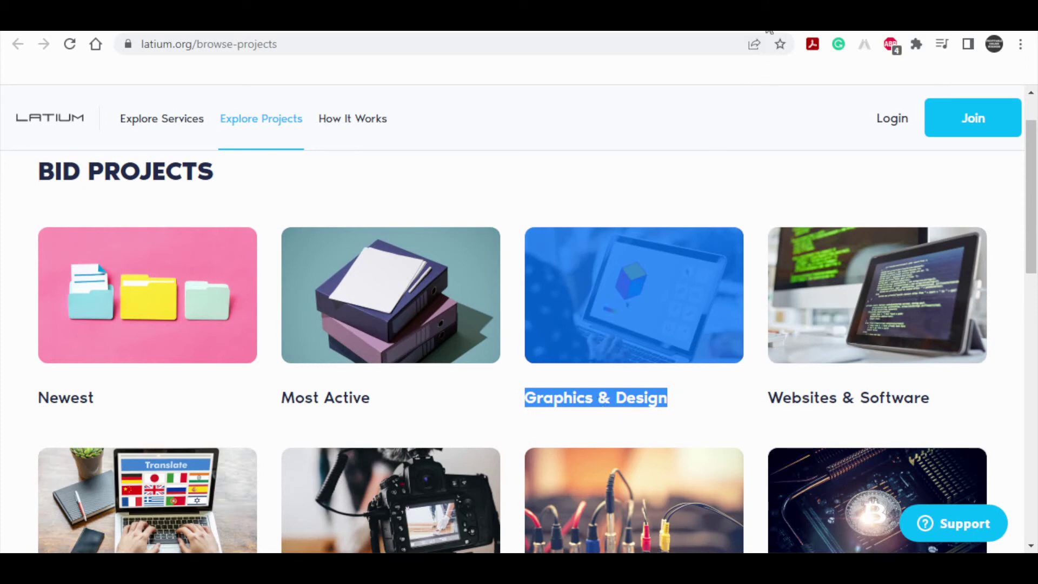
{"action": "left_click", "coordinate": [569, 260]}
{"action": "scroll", "coordinate": [382, 211], "scroll_direction": "down", "scroll_amount": 1}
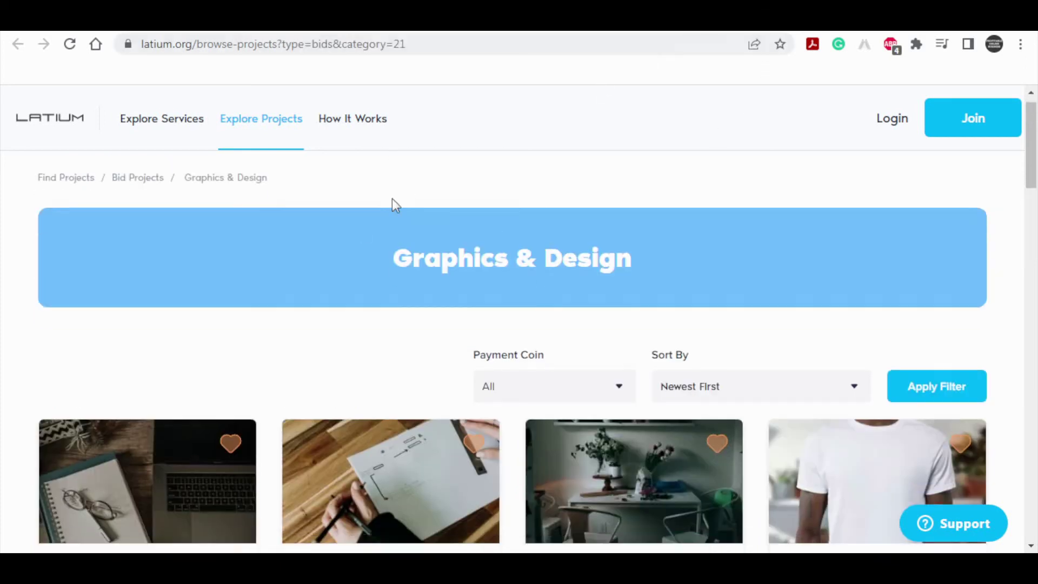
{"action": "scroll", "coordinate": [181, 225], "scroll_direction": "down", "scroll_amount": 3}
{"action": "scroll", "coordinate": [365, 332], "scroll_direction": "down", "scroll_amount": 1}
{"action": "scroll", "coordinate": [451, 329], "scroll_direction": "down", "scroll_amount": 1}
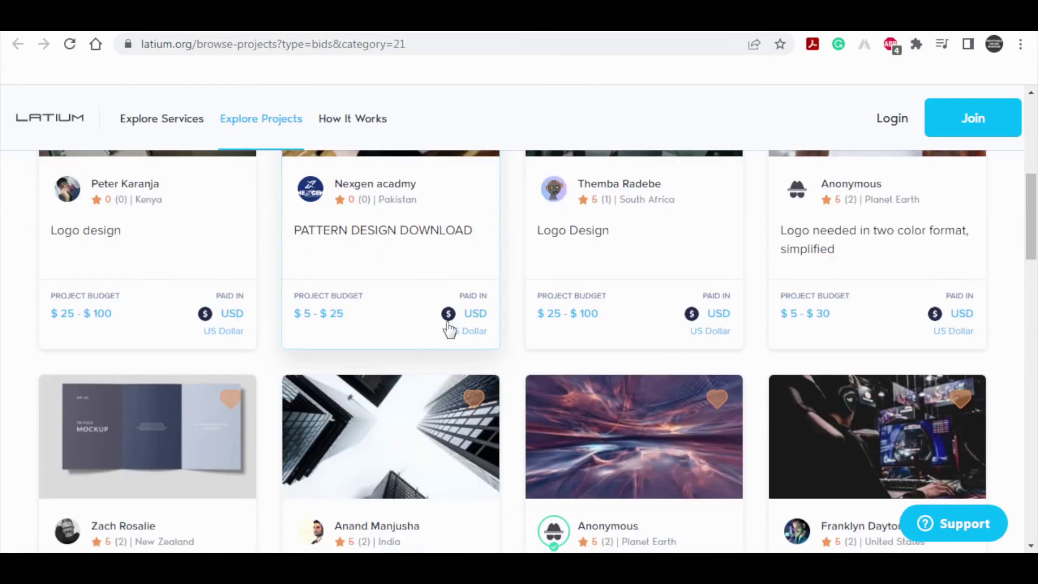
{"action": "scroll", "coordinate": [614, 304], "scroll_direction": "down", "scroll_amount": 2}
{"action": "scroll", "coordinate": [631, 289], "scroll_direction": "down", "scroll_amount": 1}
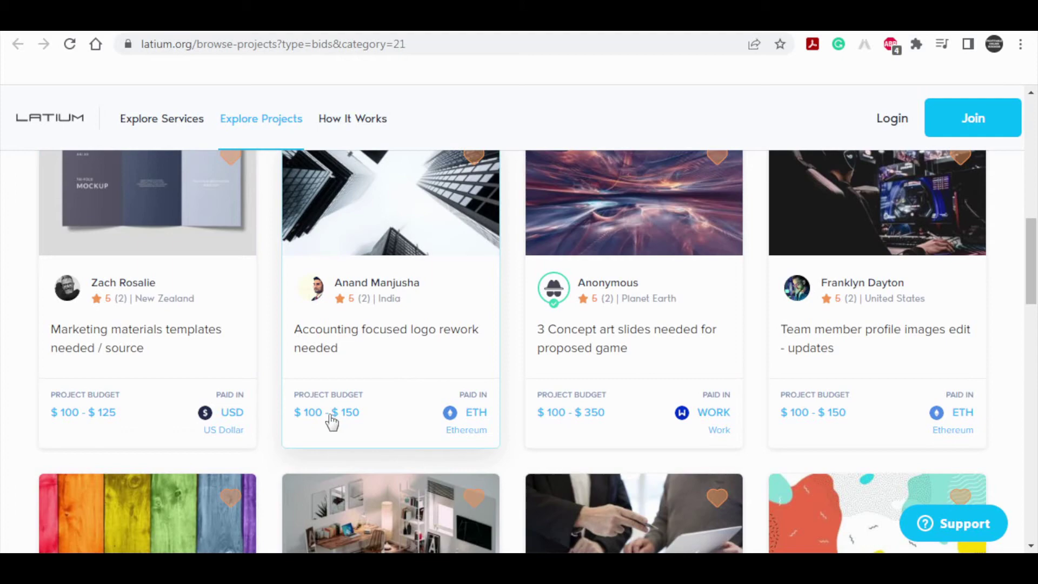
{"action": "scroll", "coordinate": [343, 408], "scroll_direction": "up", "scroll_amount": 3}
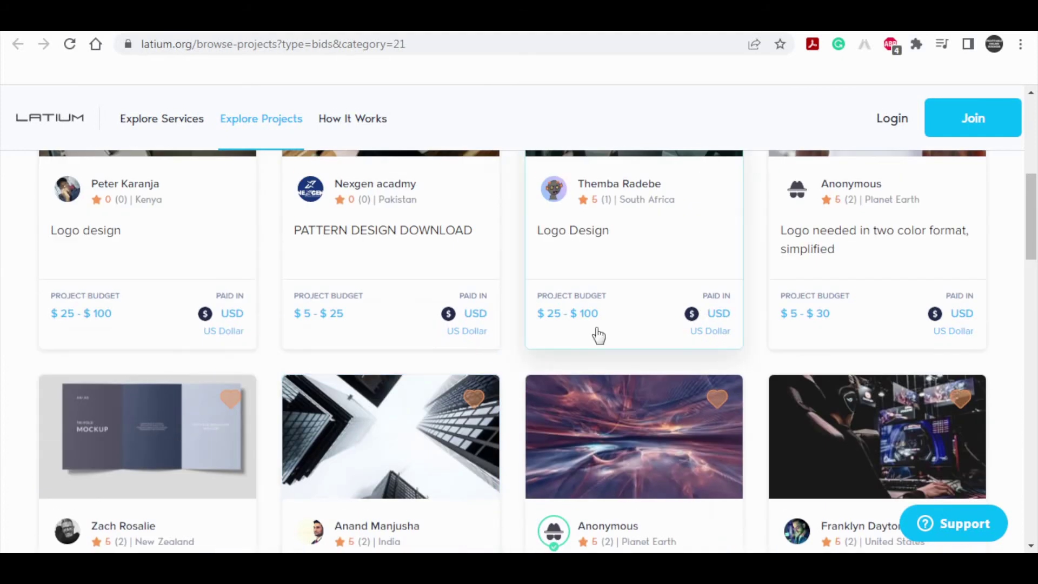
{"action": "scroll", "coordinate": [599, 335], "scroll_direction": "up", "scroll_amount": 2}
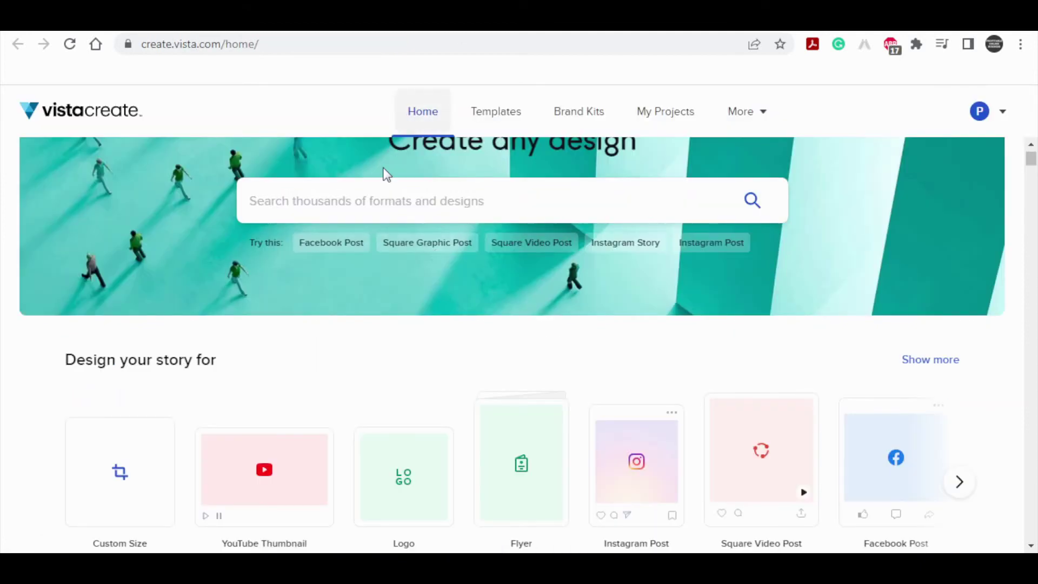
- Start a design-format search from the VistaCreate home search bar
{"action": "left_click", "coordinate": [373, 202]}
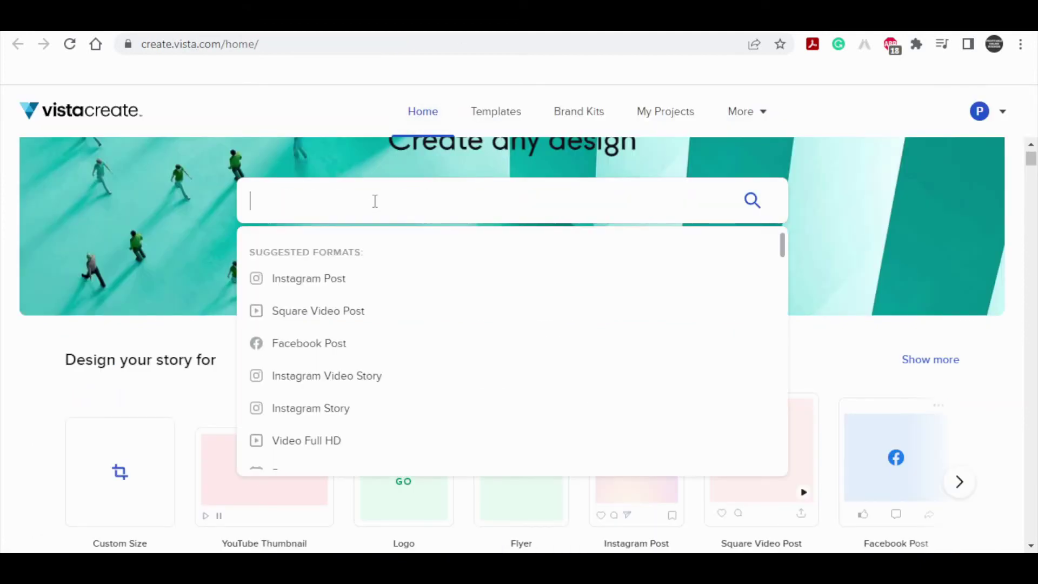
{"action": "type", "text": "lo"}
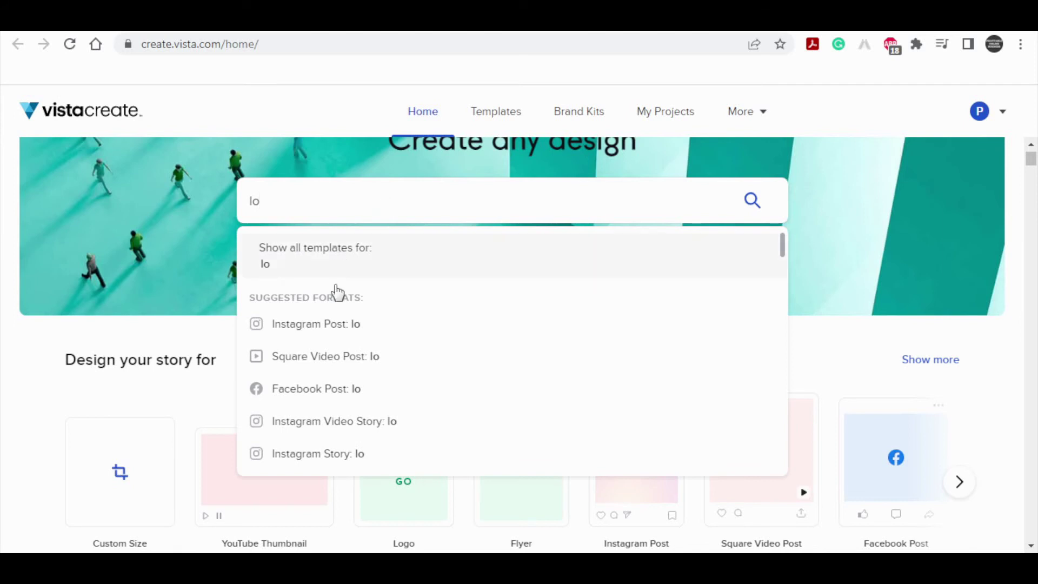
{"action": "type", "text": "go"}
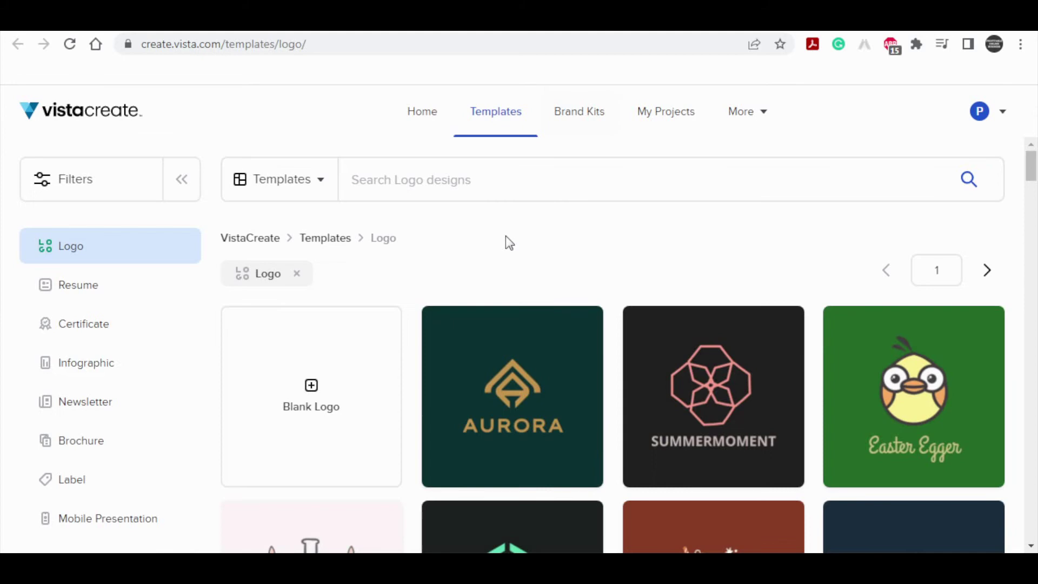
{"action": "scroll", "coordinate": [610, 271], "scroll_direction": "down", "scroll_amount": 1}
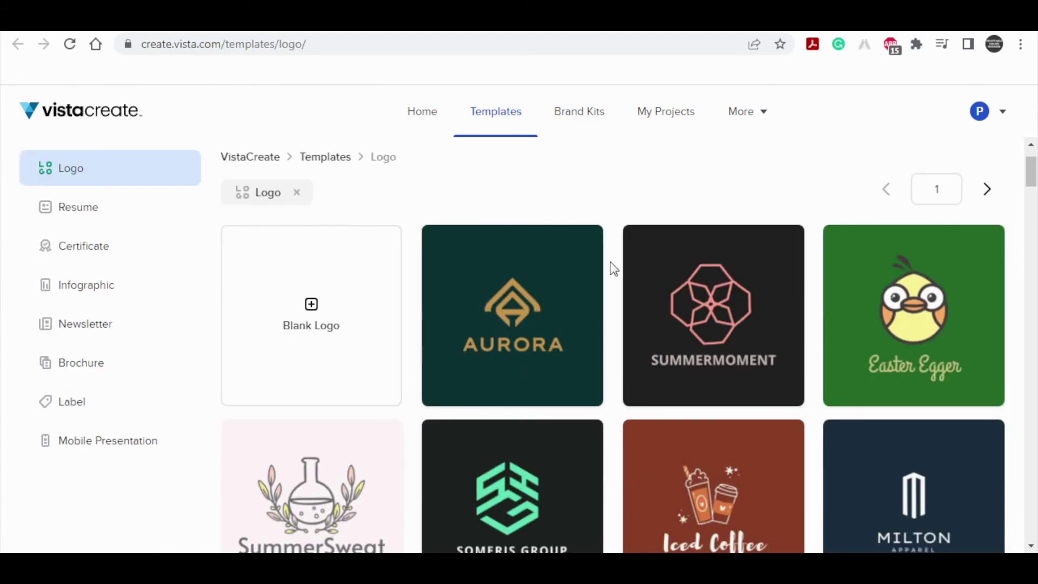
{"action": "scroll", "coordinate": [666, 280], "scroll_direction": "down", "scroll_amount": 1}
{"action": "scroll", "coordinate": [665, 280], "scroll_direction": "down", "scroll_amount": 2}
{"action": "scroll", "coordinate": [662, 308], "scroll_direction": "down", "scroll_amount": 1}
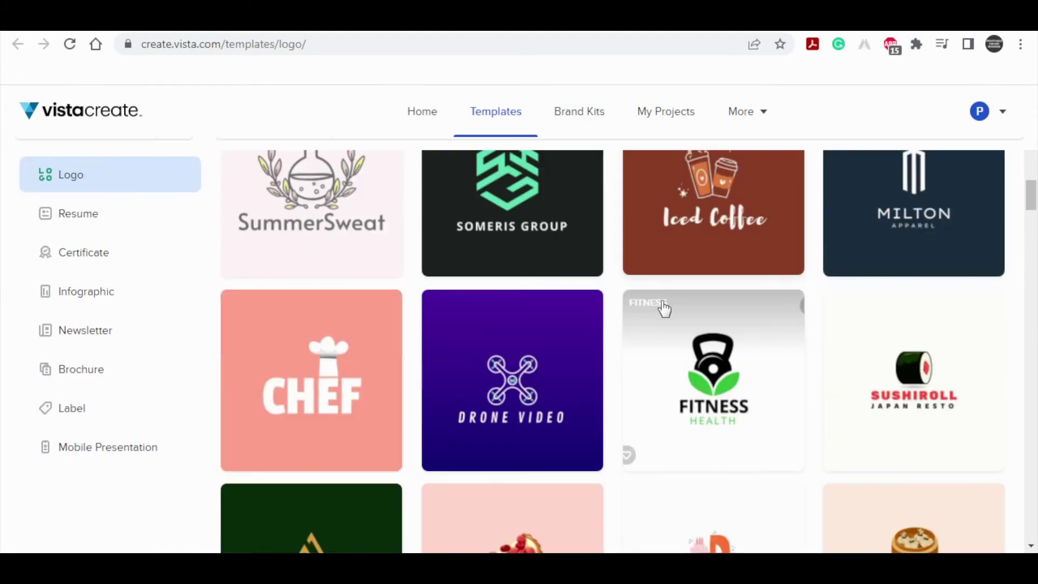
{"action": "scroll", "coordinate": [760, 374], "scroll_direction": "down", "scroll_amount": 1}
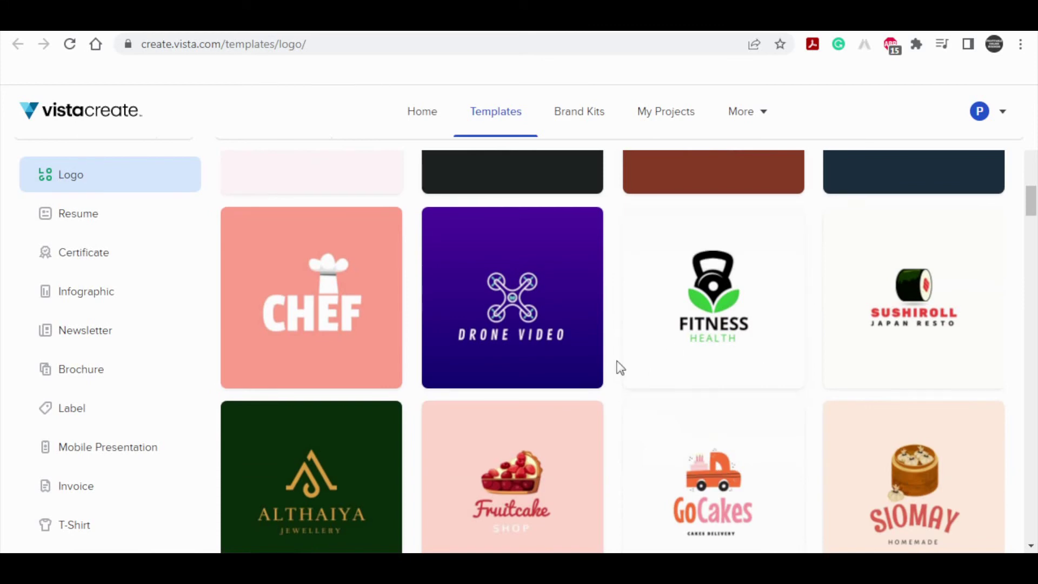
{"action": "scroll", "coordinate": [624, 371], "scroll_direction": "down", "scroll_amount": 1}
{"action": "scroll", "coordinate": [625, 371], "scroll_direction": "down", "scroll_amount": 4}
{"action": "scroll", "coordinate": [664, 369], "scroll_direction": "down", "scroll_amount": 1}
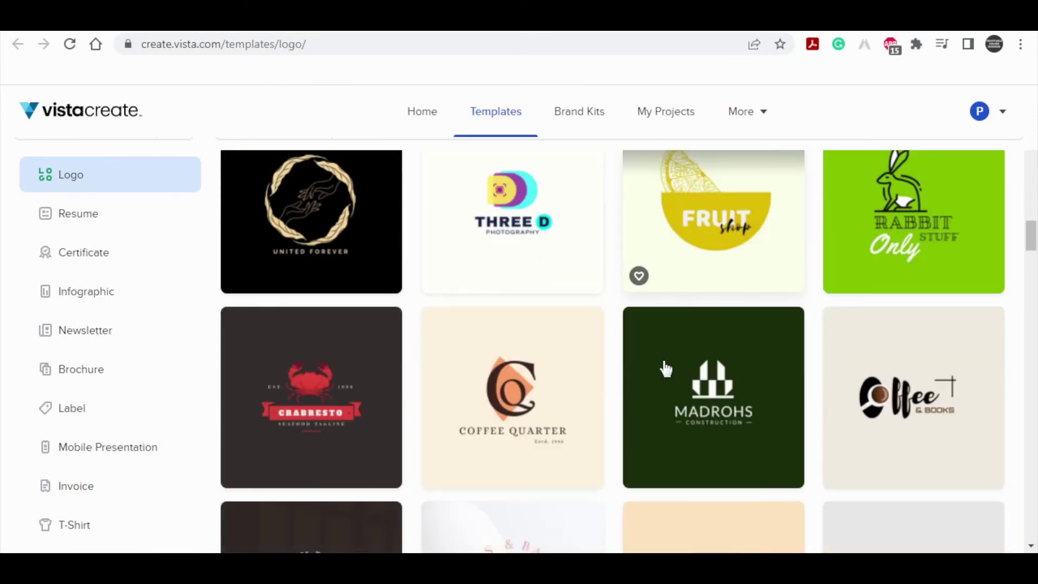
{"action": "scroll", "coordinate": [663, 369], "scroll_direction": "down", "scroll_amount": 5}
{"action": "scroll", "coordinate": [685, 357], "scroll_direction": "down", "scroll_amount": 1}
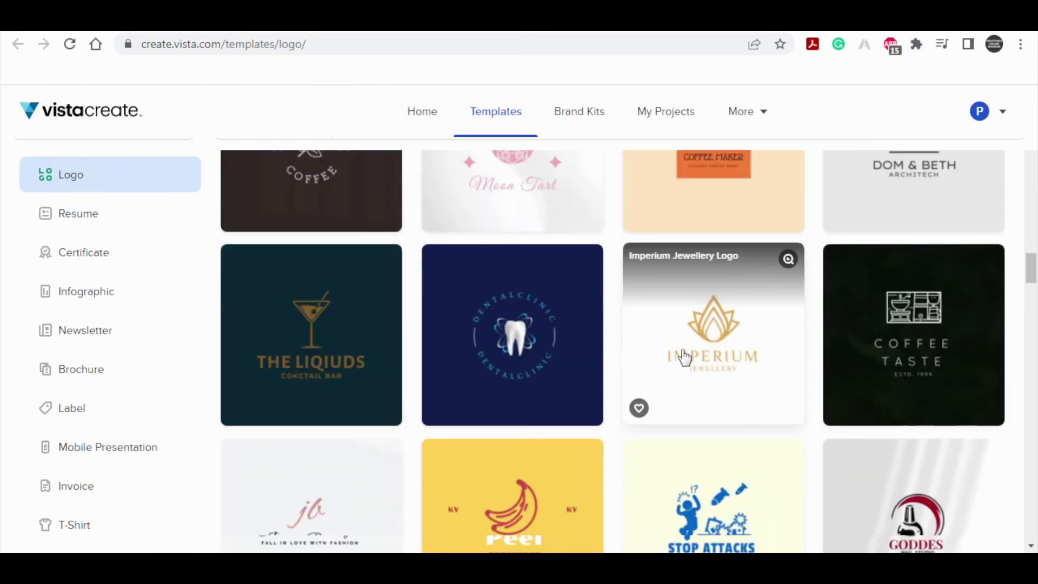
{"action": "scroll", "coordinate": [673, 341], "scroll_direction": "down", "scroll_amount": 5}
{"action": "scroll", "coordinate": [709, 293], "scroll_direction": "up", "scroll_amount": 1}
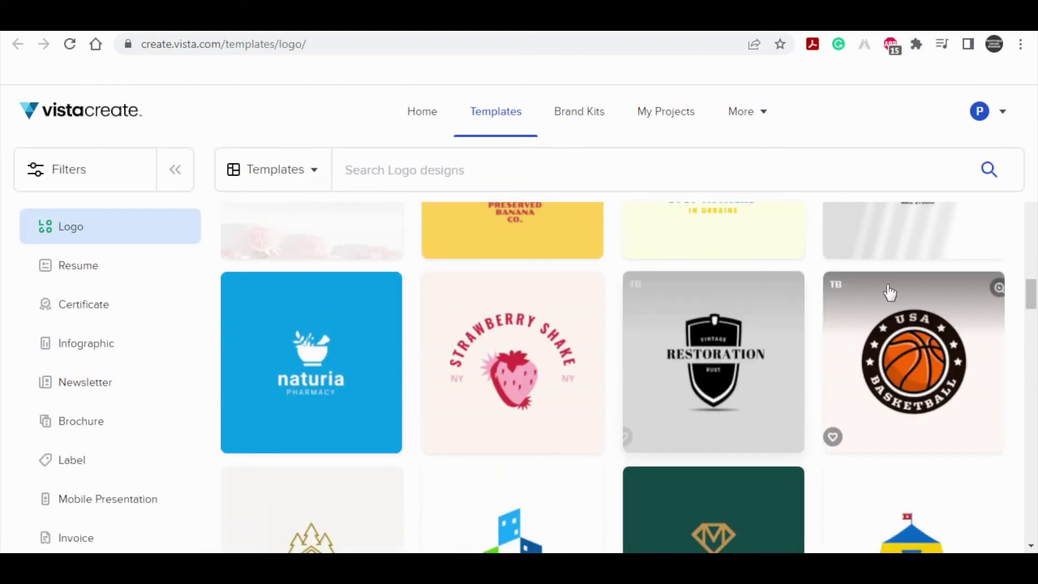
{"action": "scroll", "coordinate": [890, 293], "scroll_direction": "down", "scroll_amount": 5}
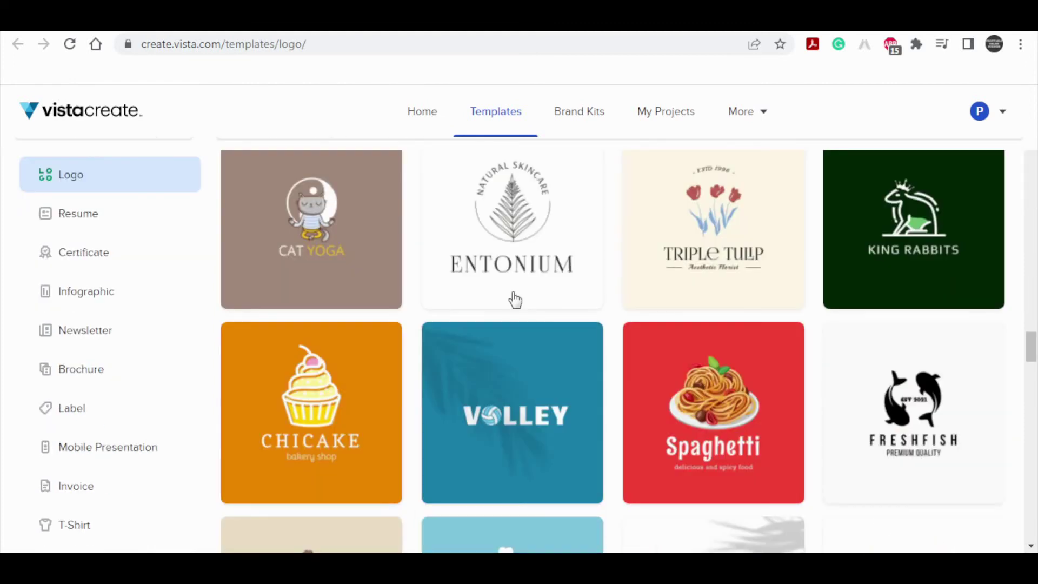
- Open the Spaghetti logo and recolour its red background green after trying yellow
{"action": "left_click", "coordinate": [708, 371]}
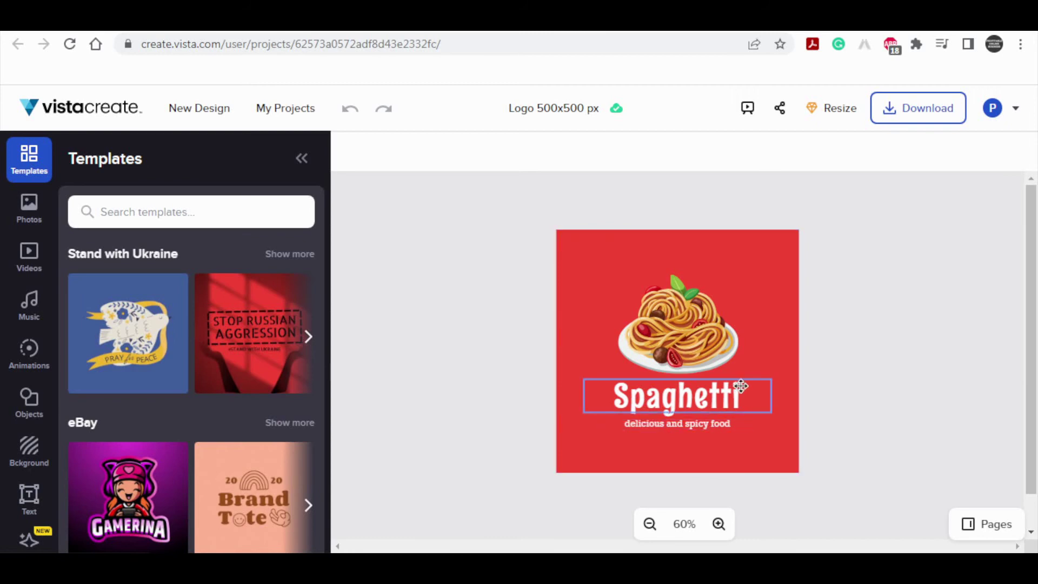
{"action": "left_click", "coordinate": [659, 429]}
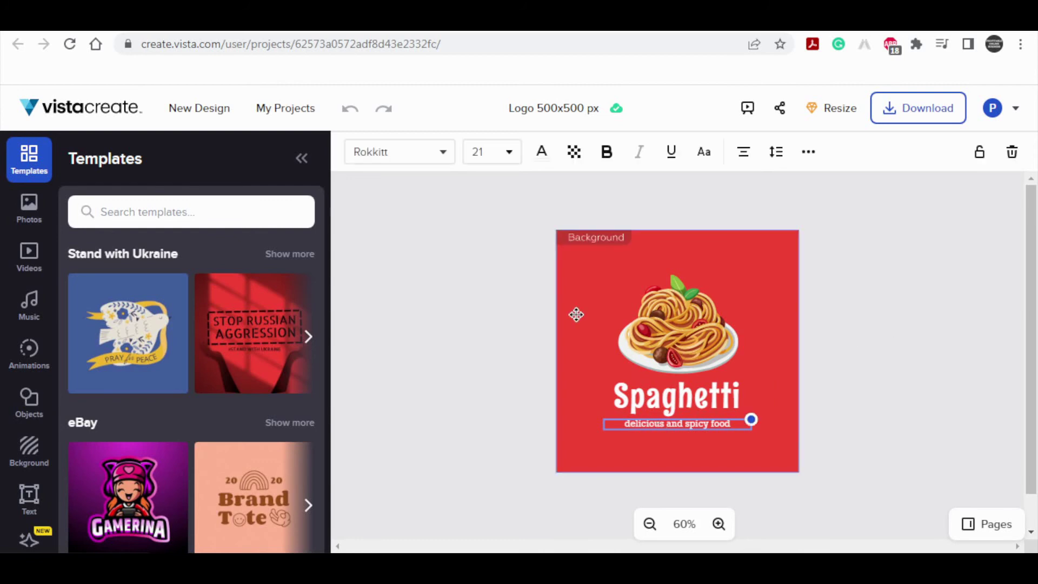
{"action": "left_click", "coordinate": [586, 349]}
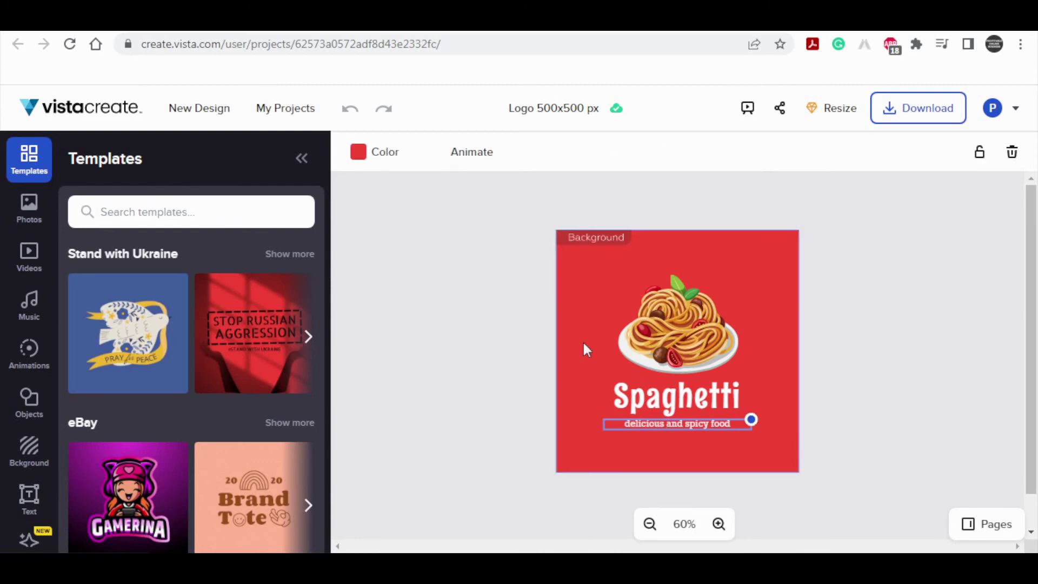
{"action": "left_click", "coordinate": [368, 159]}
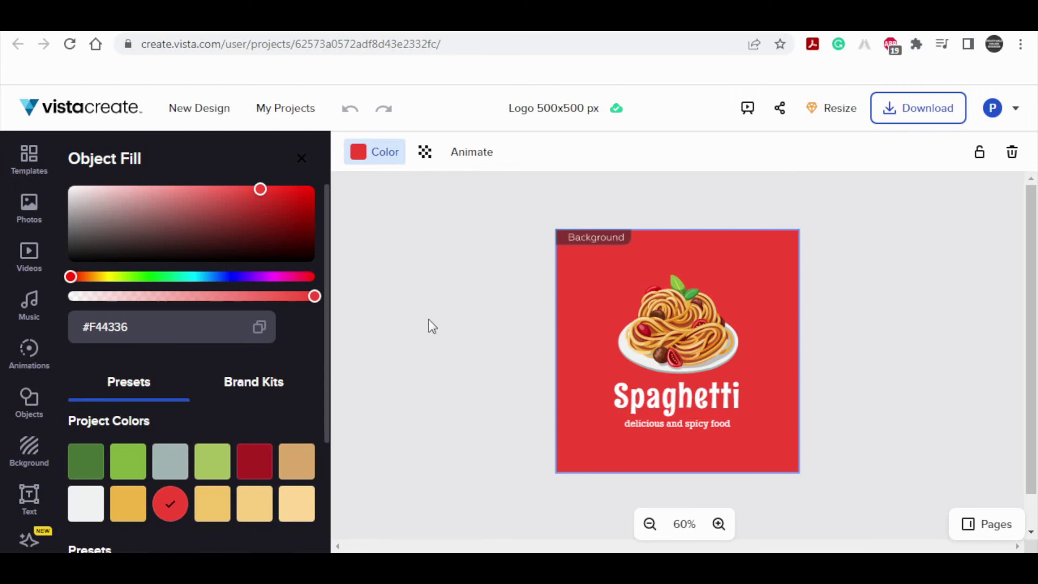
{"action": "left_click", "coordinate": [215, 504]}
{"action": "scroll", "coordinate": [215, 495], "scroll_direction": "down", "scroll_amount": 2}
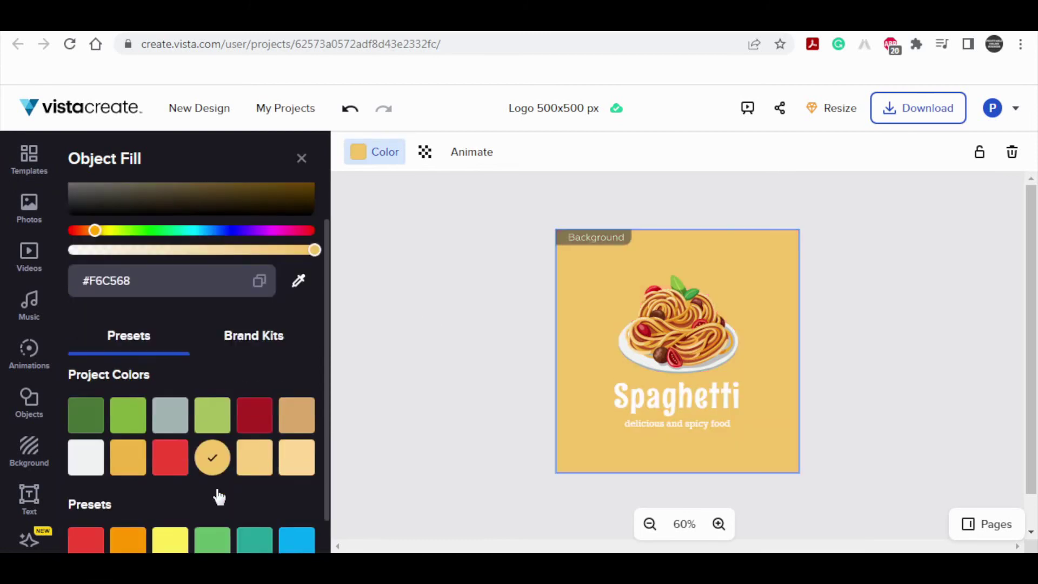
{"action": "left_click", "coordinate": [205, 508]}
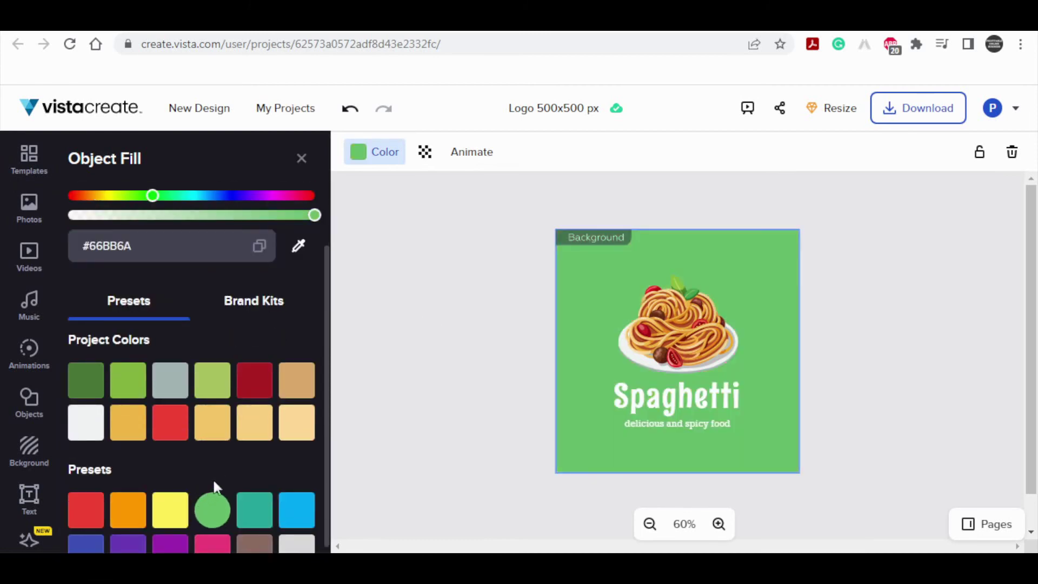
{"action": "scroll", "coordinate": [248, 506], "scroll_direction": "down", "scroll_amount": 2}
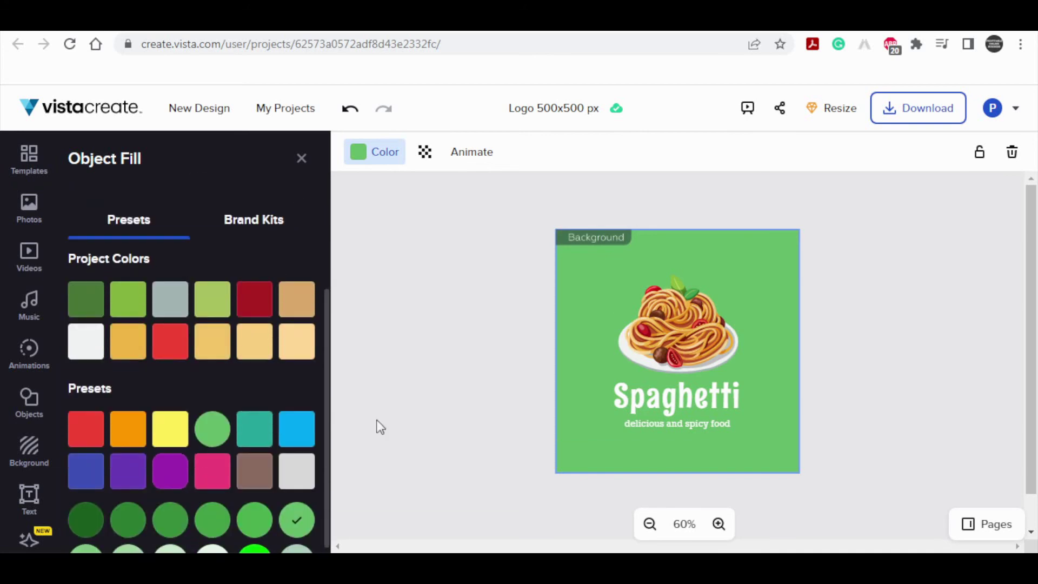
{"action": "left_click", "coordinate": [519, 400]}
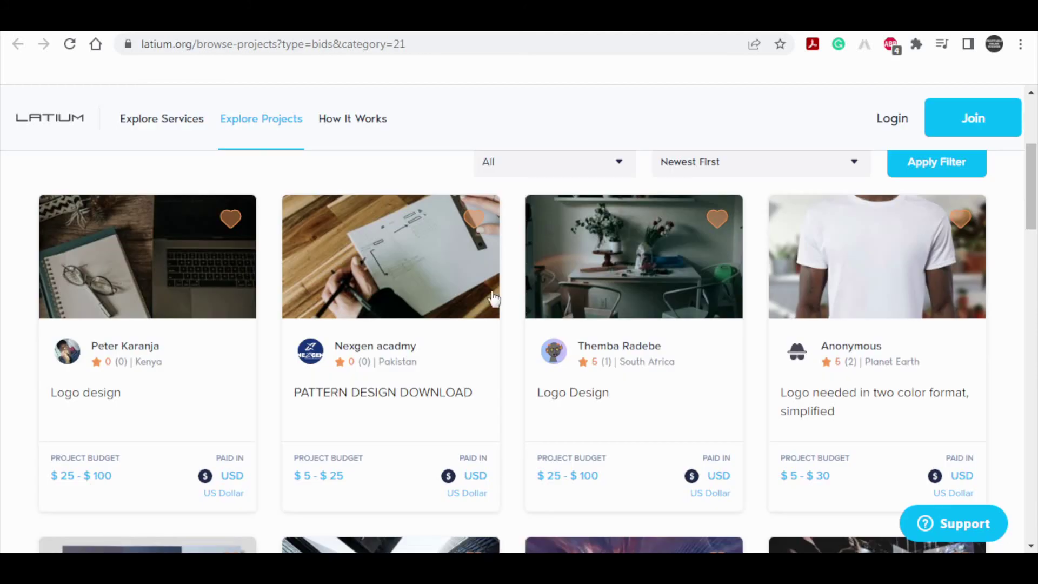
{"action": "scroll", "coordinate": [595, 455], "scroll_direction": "down", "scroll_amount": 3}
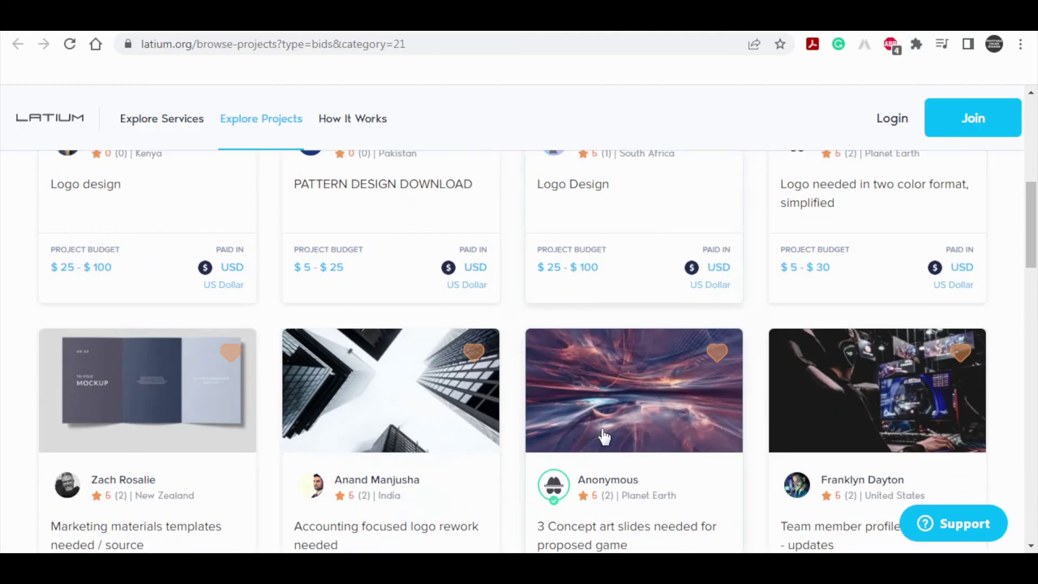
{"action": "scroll", "coordinate": [586, 406], "scroll_direction": "down", "scroll_amount": 2}
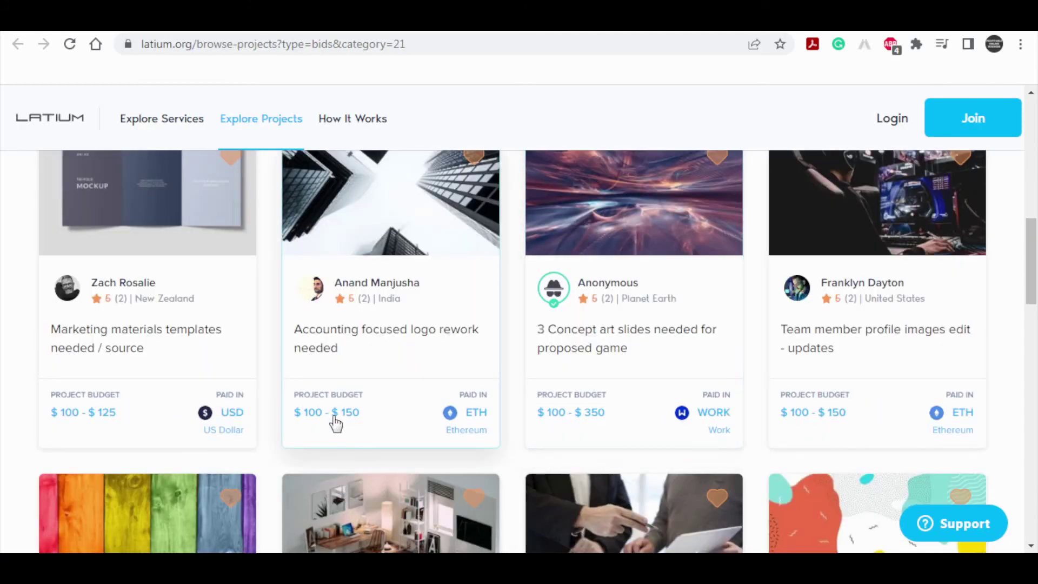
{"action": "scroll", "coordinate": [403, 436], "scroll_direction": "up", "scroll_amount": 4}
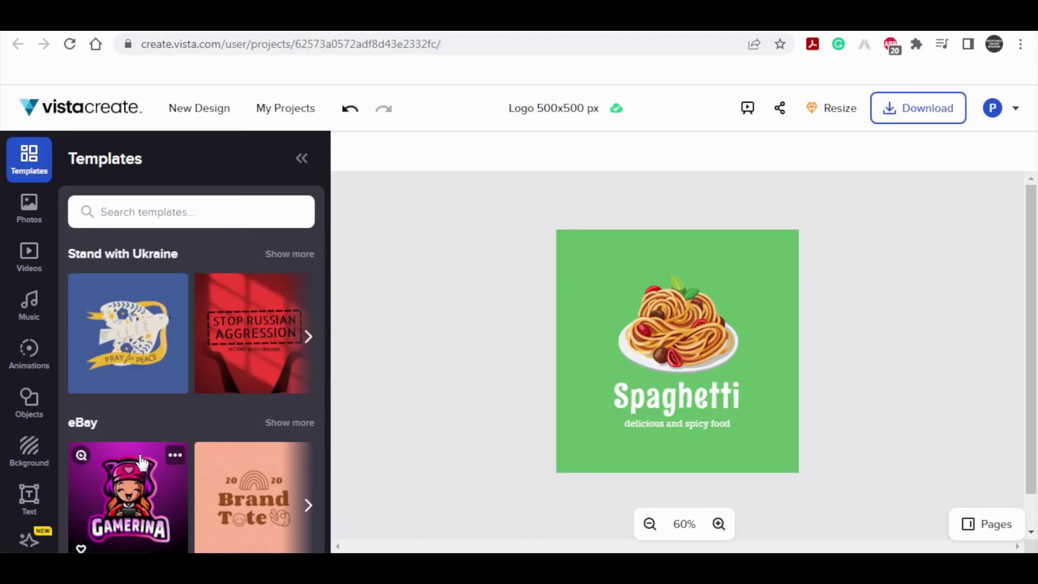
- Load the dove (Ukraine) template onto the canvas and browse more eBay logo templates
{"action": "mouse_move", "coordinate": [128, 333]}
{"action": "left_click", "coordinate": [142, 344]}
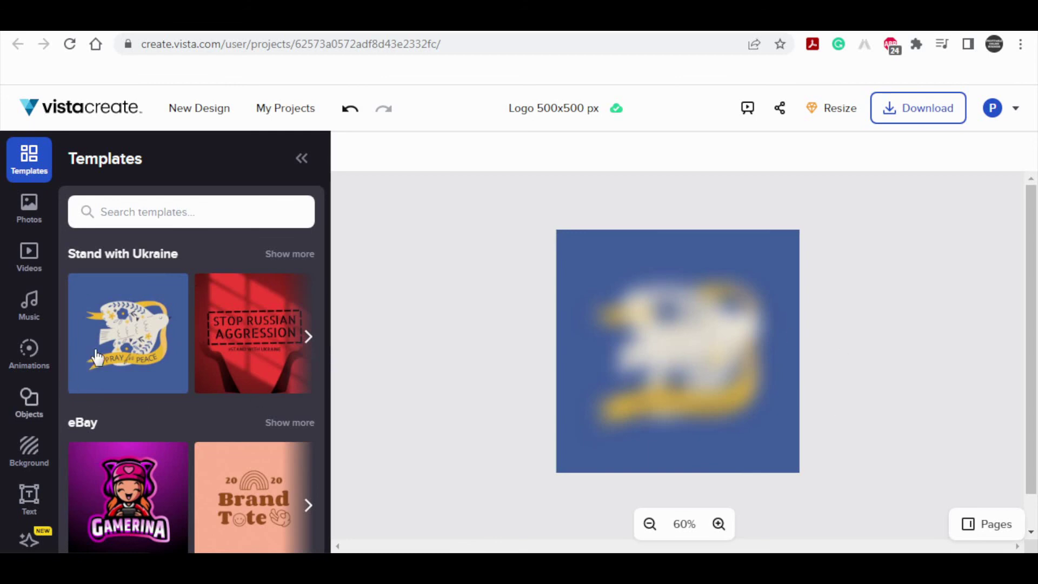
{"action": "scroll", "coordinate": [211, 372], "scroll_direction": "down", "scroll_amount": 2}
{"action": "scroll", "coordinate": [220, 371], "scroll_direction": "up", "scroll_amount": 1}
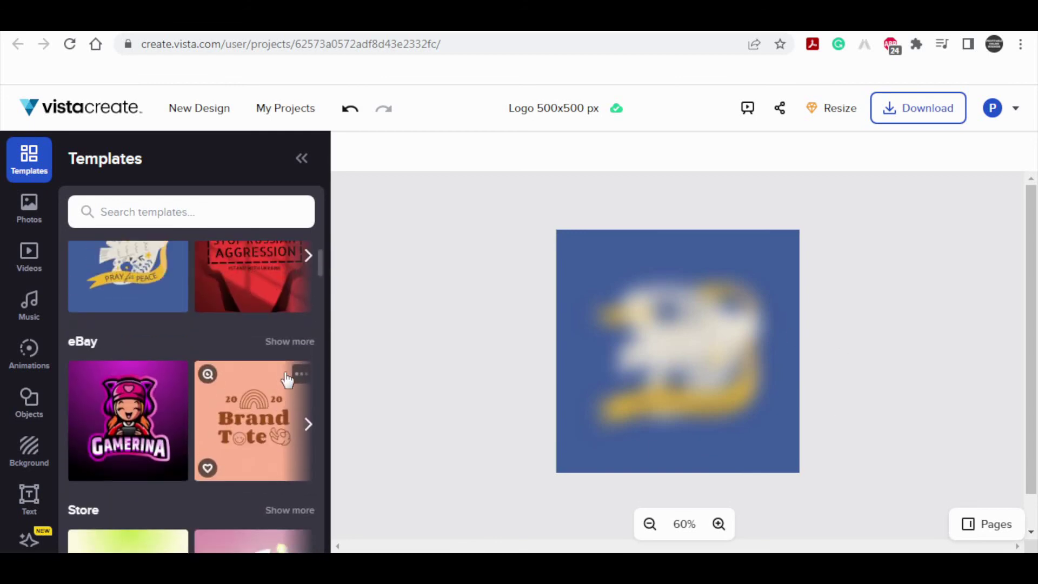
{"action": "left_click", "coordinate": [309, 425]}
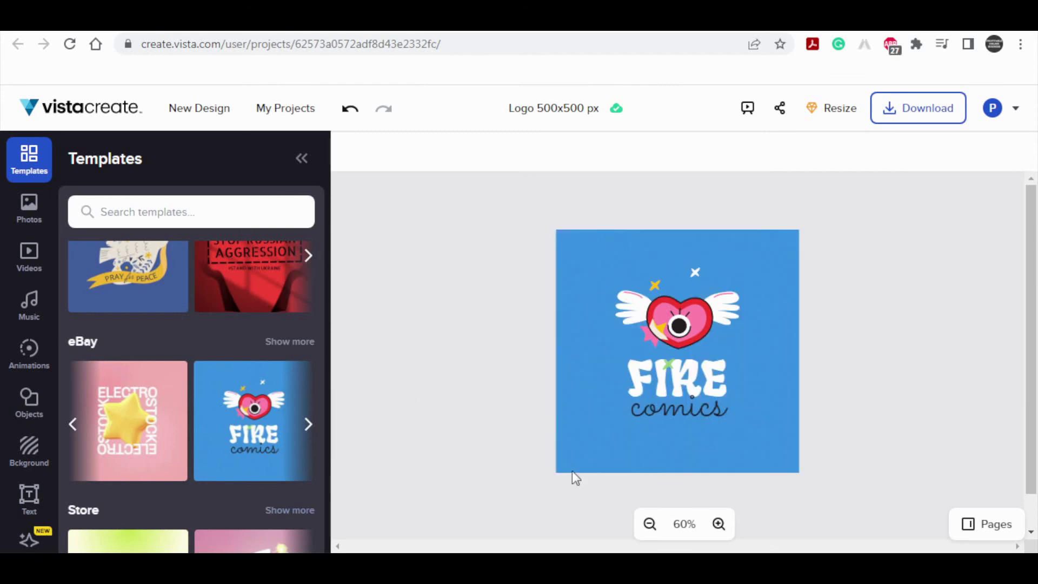
{"action": "scroll", "coordinate": [296, 340], "scroll_direction": "down", "scroll_amount": 2}
{"action": "scroll", "coordinate": [308, 348], "scroll_direction": "down", "scroll_amount": 2}
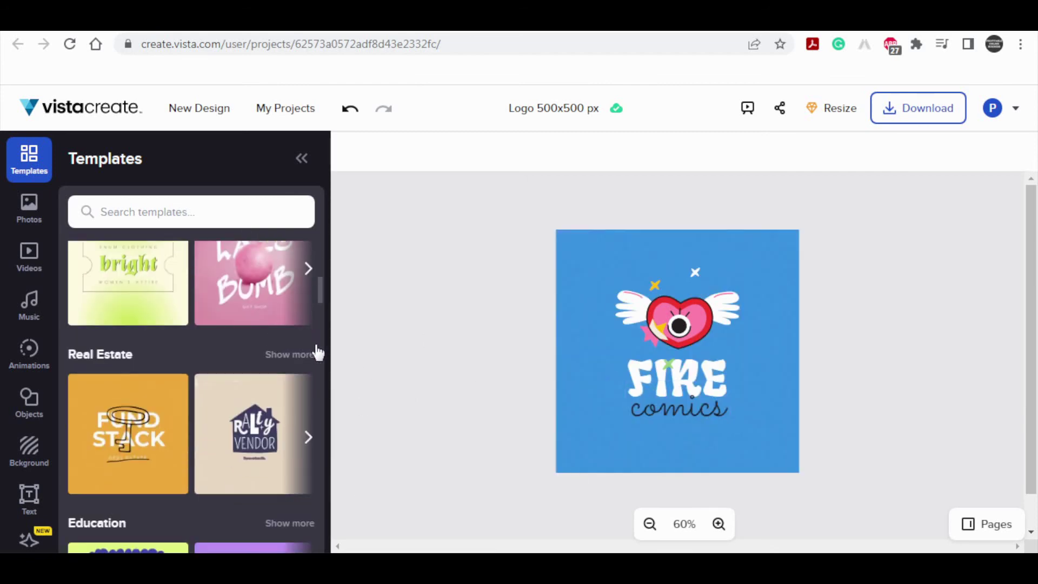
{"action": "scroll", "coordinate": [227, 374], "scroll_direction": "down", "scroll_amount": 2}
{"action": "scroll", "coordinate": [228, 357], "scroll_direction": "down", "scroll_amount": 4}
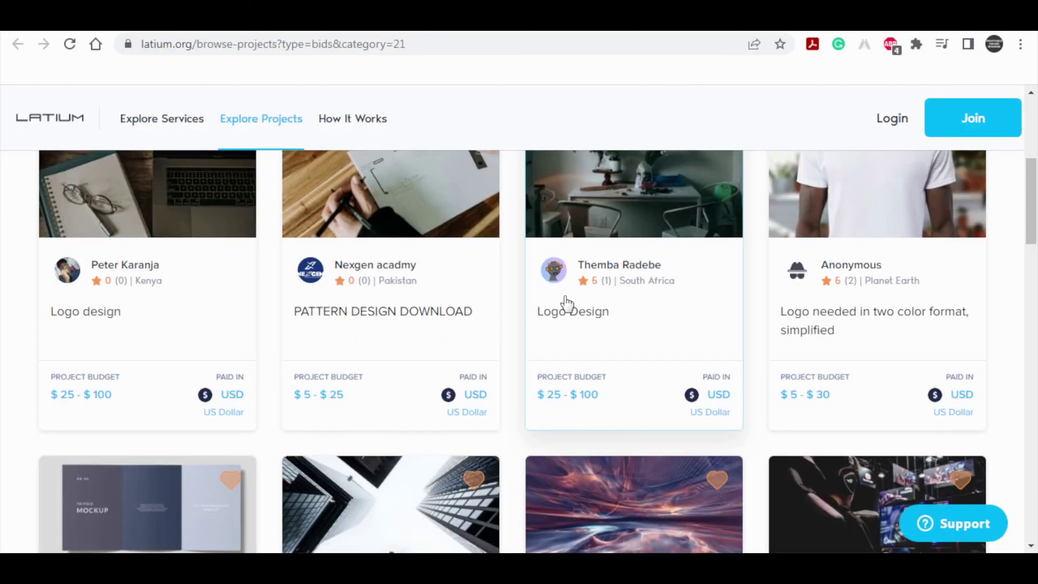
{"action": "scroll", "coordinate": [666, 443], "scroll_direction": "down", "scroll_amount": 5}
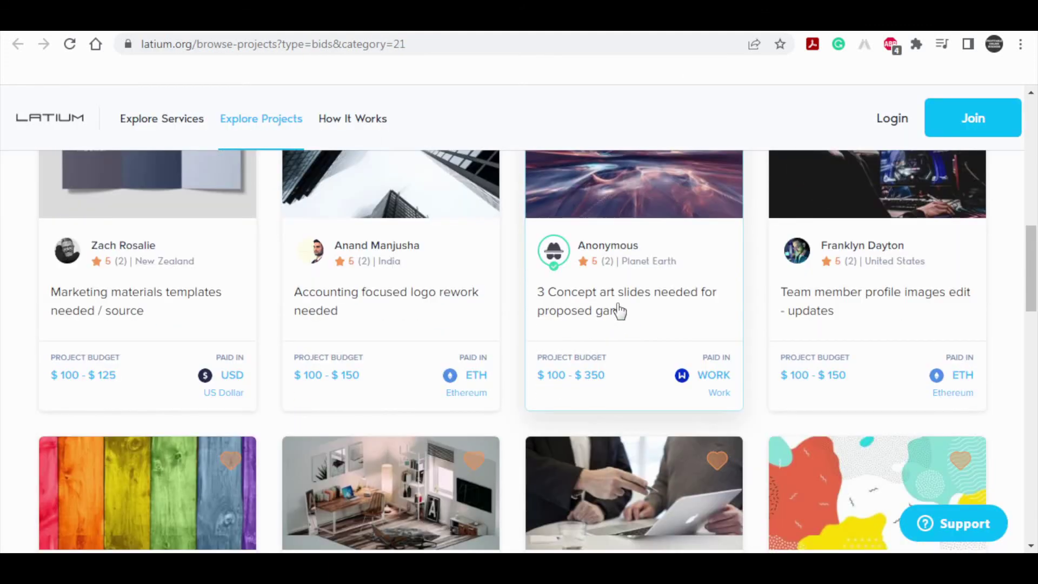
{"action": "scroll", "coordinate": [620, 311], "scroll_direction": "down", "scroll_amount": 2}
{"action": "scroll", "coordinate": [672, 347], "scroll_direction": "up", "scroll_amount": 2}
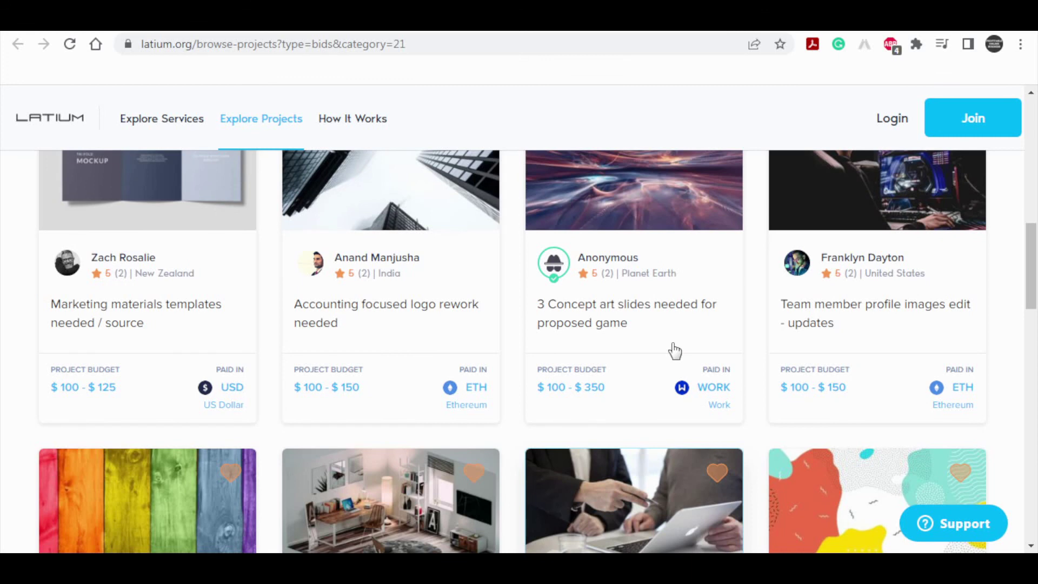
{"action": "scroll", "coordinate": [675, 350], "scroll_direction": "up", "scroll_amount": 3}
{"action": "scroll", "coordinate": [679, 352], "scroll_direction": "up", "scroll_amount": 1}
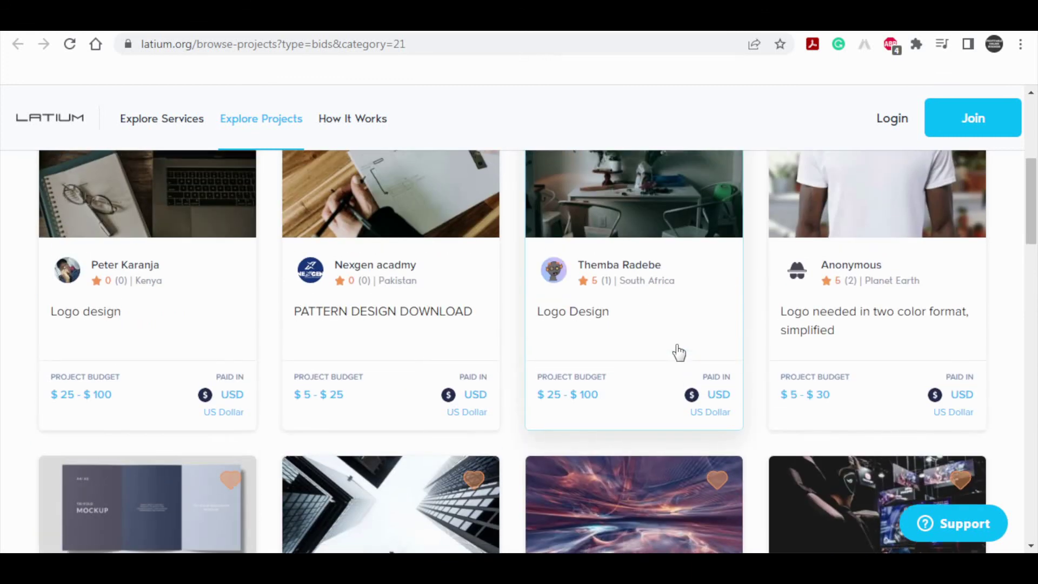
{"action": "scroll", "coordinate": [681, 325], "scroll_direction": "down", "scroll_amount": 5}
{"action": "scroll", "coordinate": [684, 300], "scroll_direction": "down", "scroll_amount": 5}
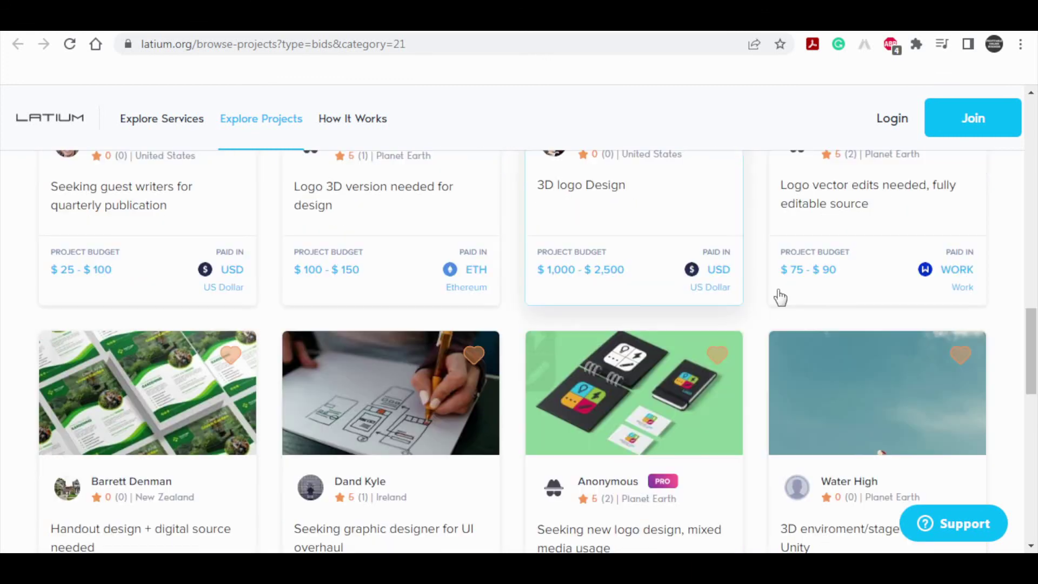
{"action": "scroll", "coordinate": [207, 349], "scroll_direction": "up", "scroll_amount": 1}
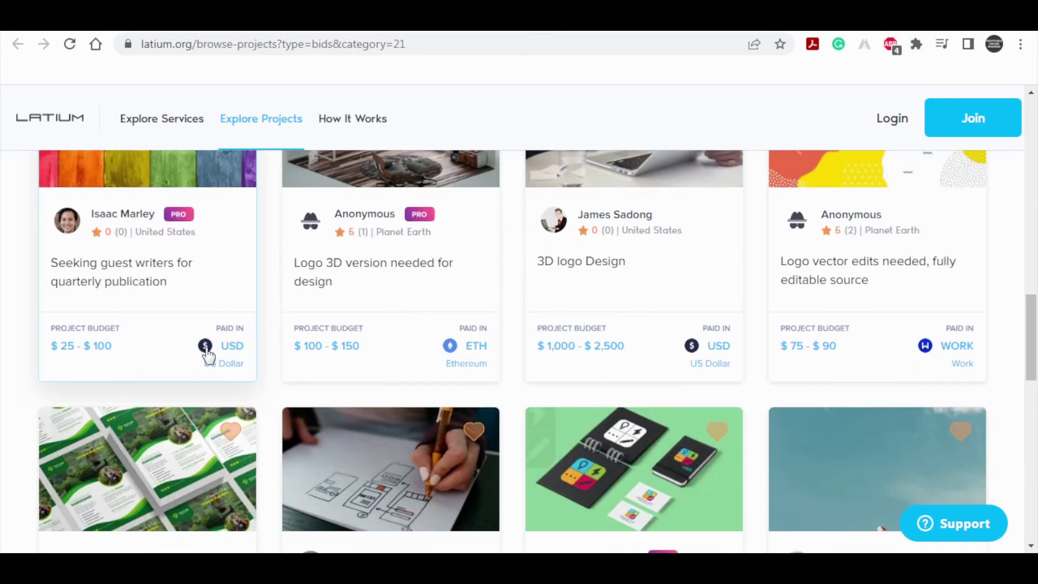
{"action": "scroll", "coordinate": [430, 450], "scroll_direction": "down", "scroll_amount": 3}
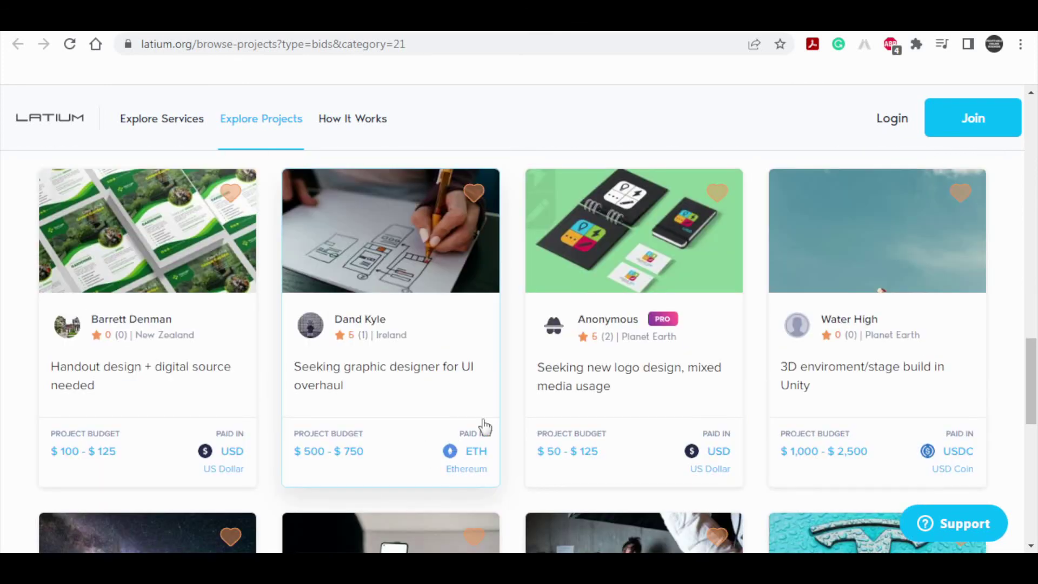
{"action": "scroll", "coordinate": [484, 428], "scroll_direction": "down", "scroll_amount": 3}
{"action": "scroll", "coordinate": [759, 382], "scroll_direction": "up", "scroll_amount": 2}
{"action": "scroll", "coordinate": [641, 317], "scroll_direction": "down", "scroll_amount": 3}
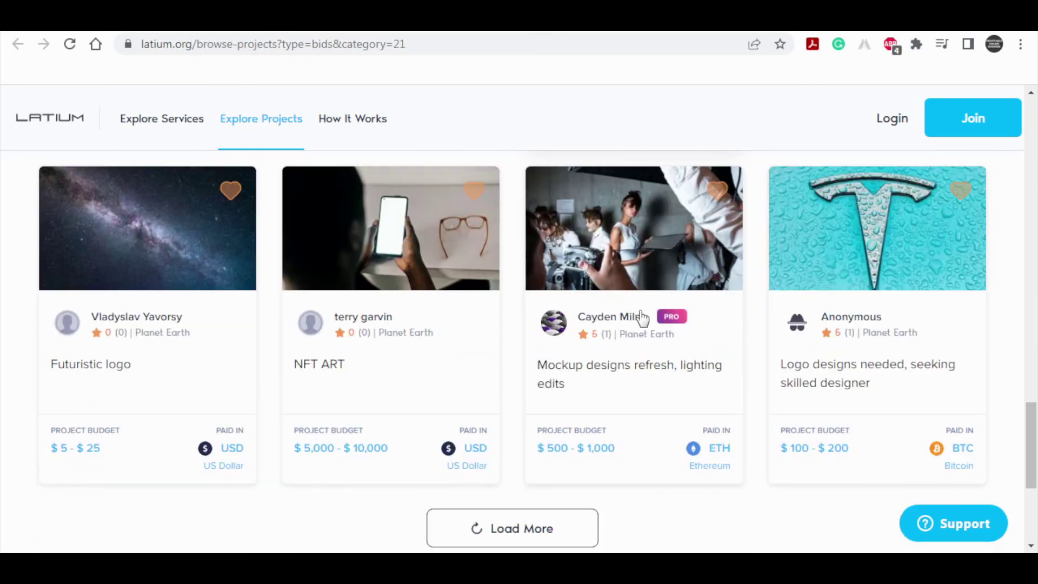
{"action": "scroll", "coordinate": [657, 342], "scroll_direction": "down", "scroll_amount": 1}
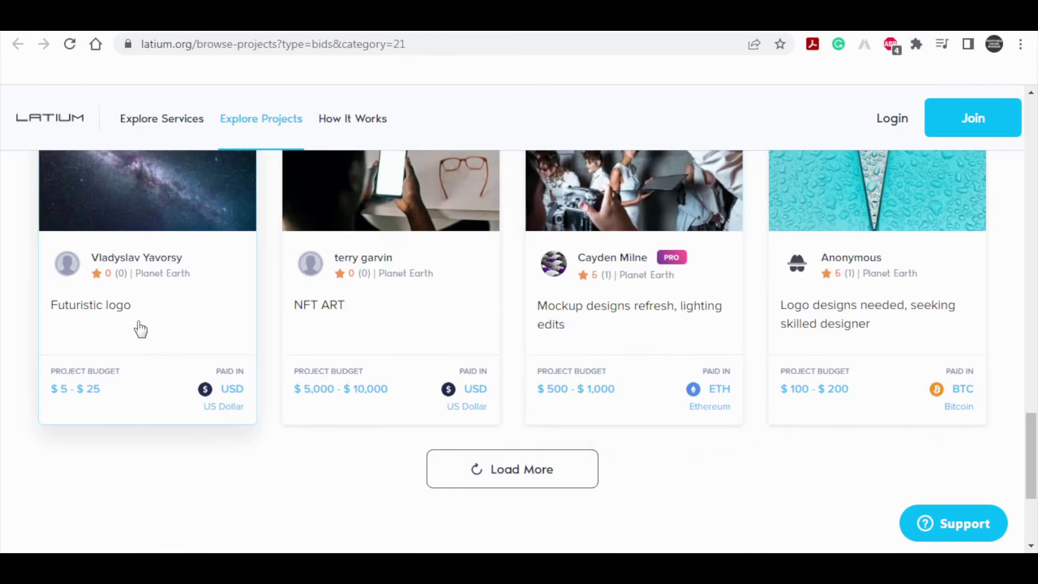
{"action": "scroll", "coordinate": [631, 352], "scroll_direction": "up", "scroll_amount": 3}
{"action": "scroll", "coordinate": [829, 379], "scroll_direction": "up", "scroll_amount": 2}
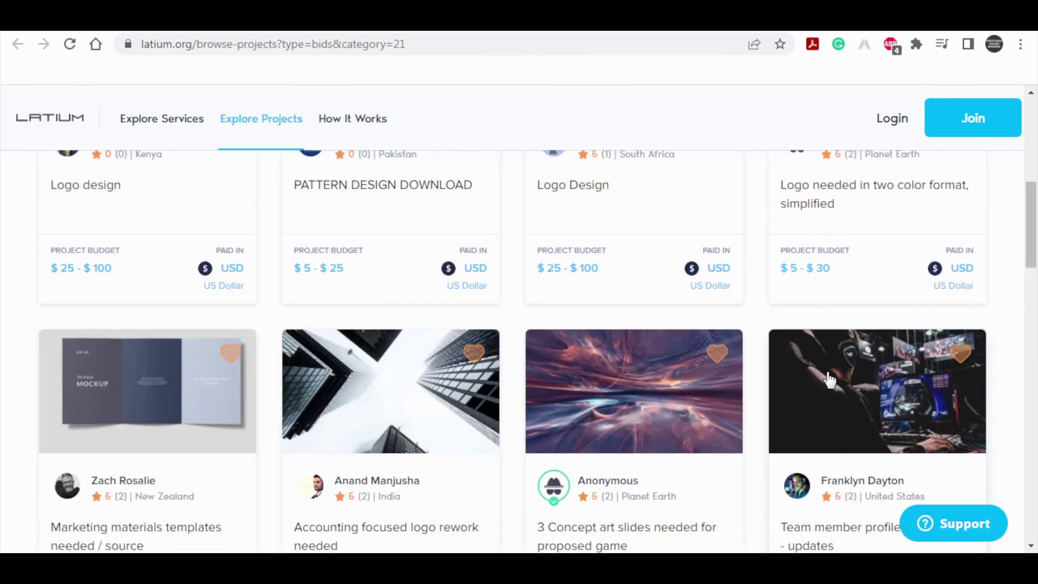
{"action": "scroll", "coordinate": [829, 379], "scroll_direction": "up", "scroll_amount": 5}
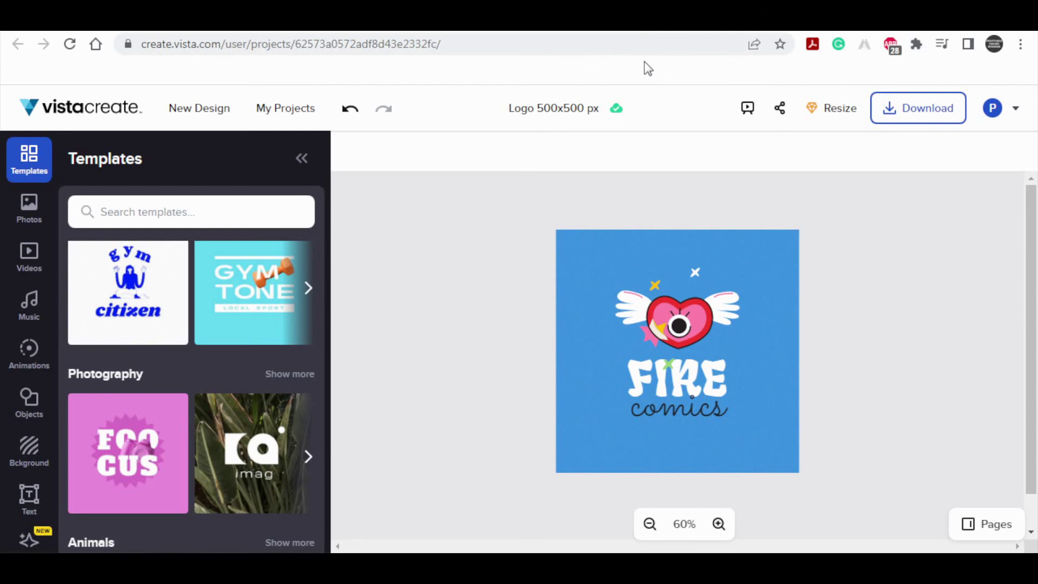